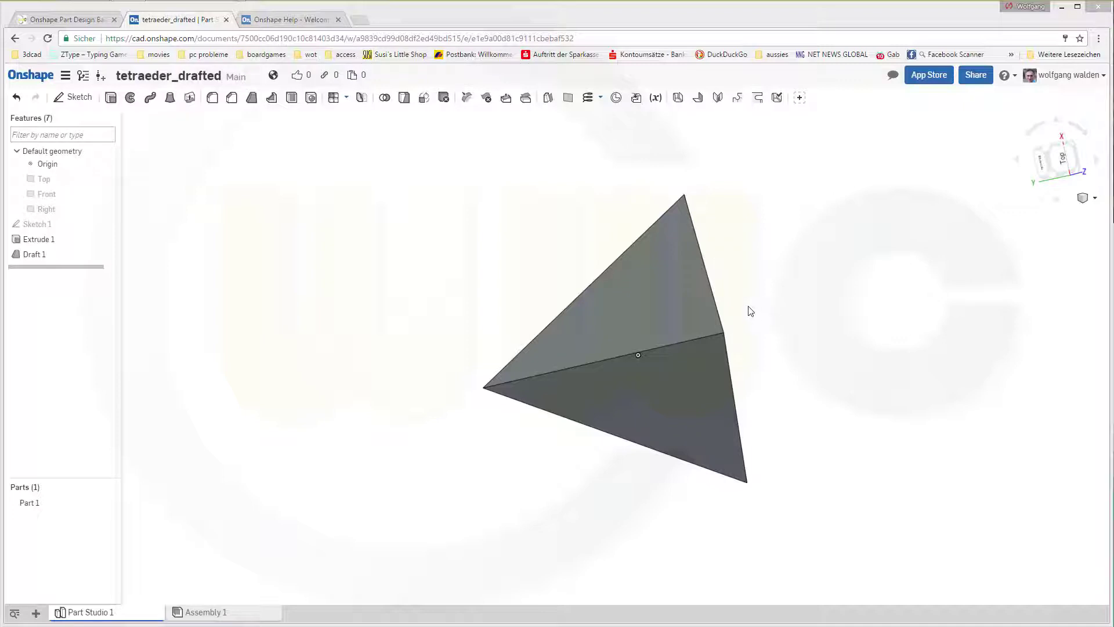
Orbit the finished tetrahedron to view it from several sides
right_click_drag(779, 306, 765, 313)
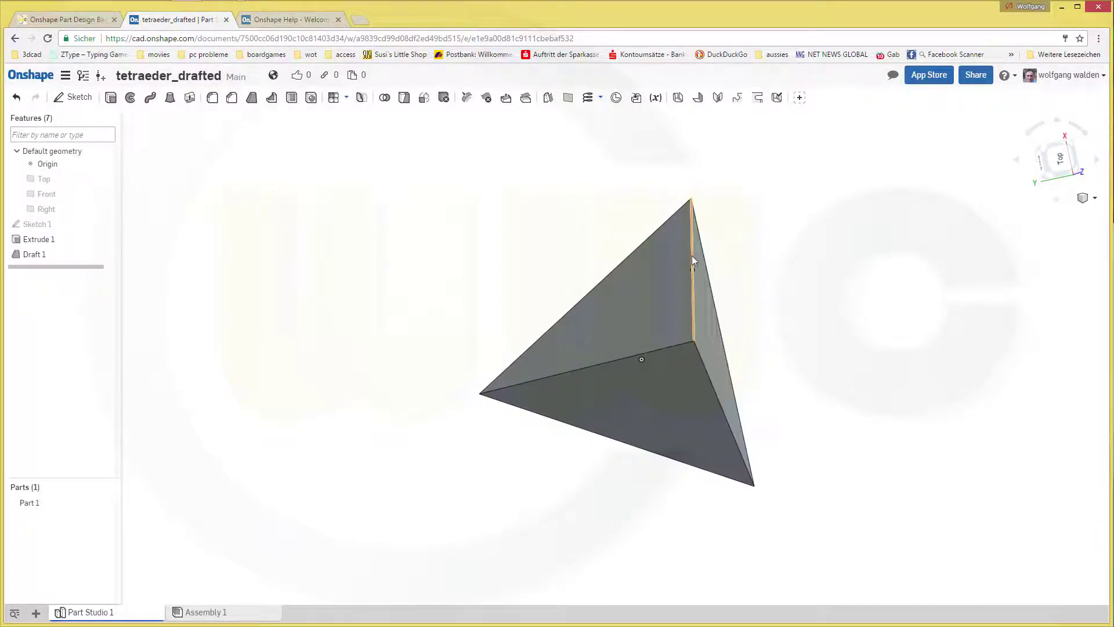
right_click_drag(764, 315, 752, 215)
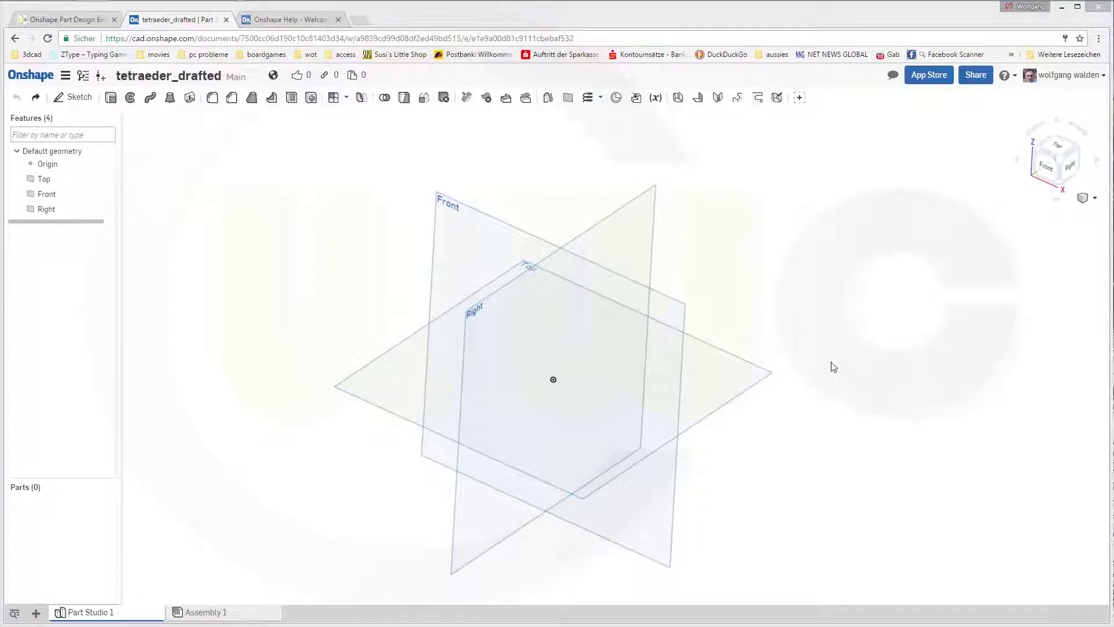
Start a new sketch on the Top plane and view it normal to the sketch plane
left_click(74, 97)
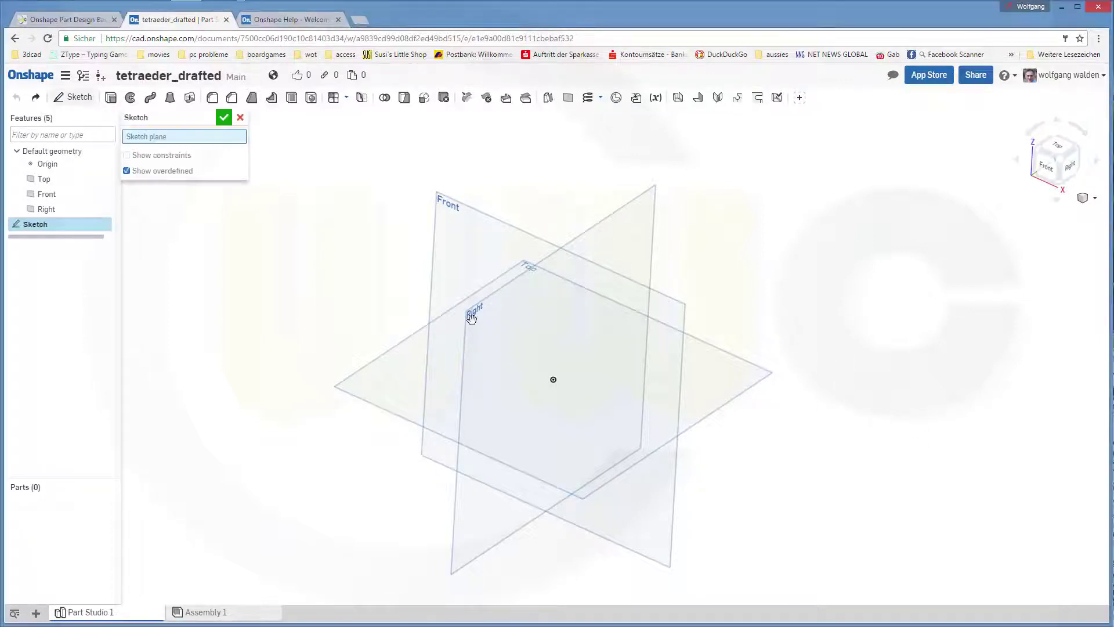
left_click(733, 362)
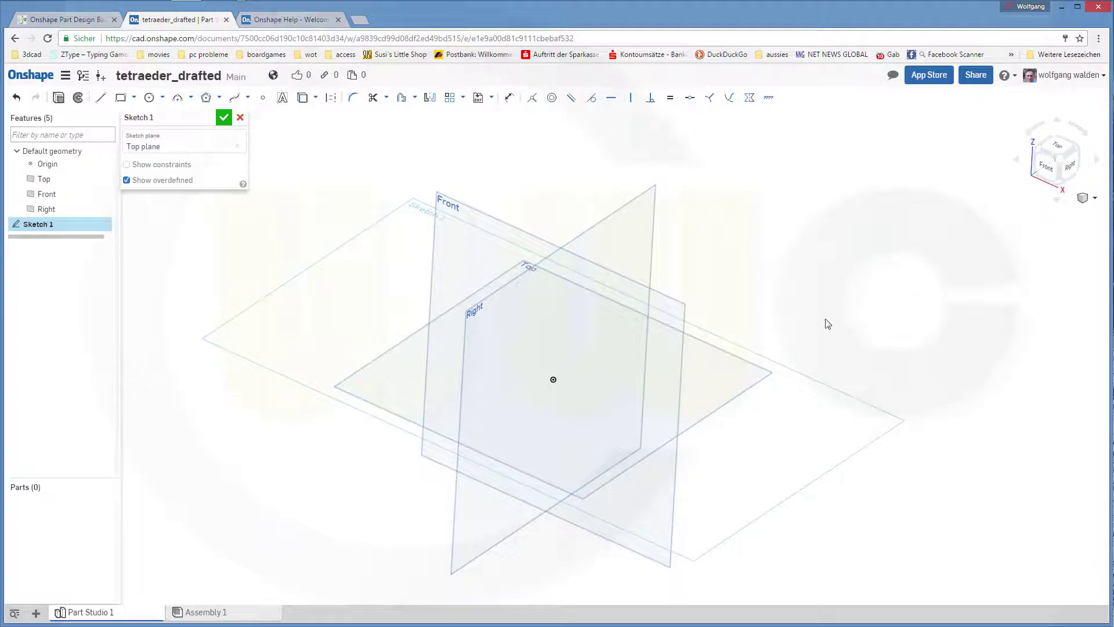
right_click(805, 227)
left_click(841, 303)
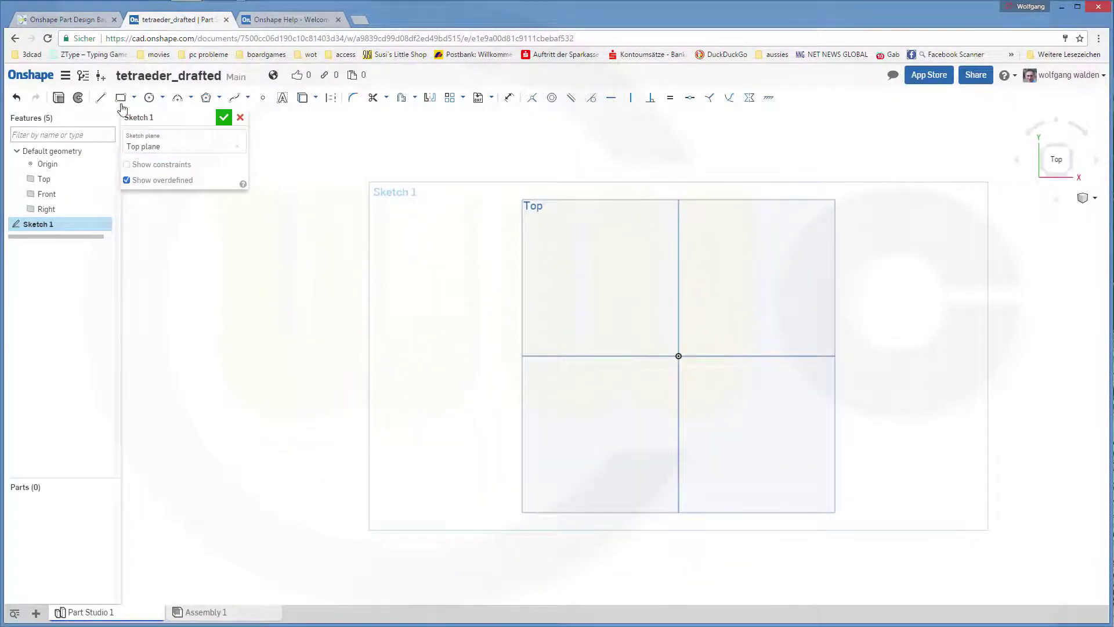
Draw a closed triangle with its apex on the vertical axis above the origin
left_click(101, 97)
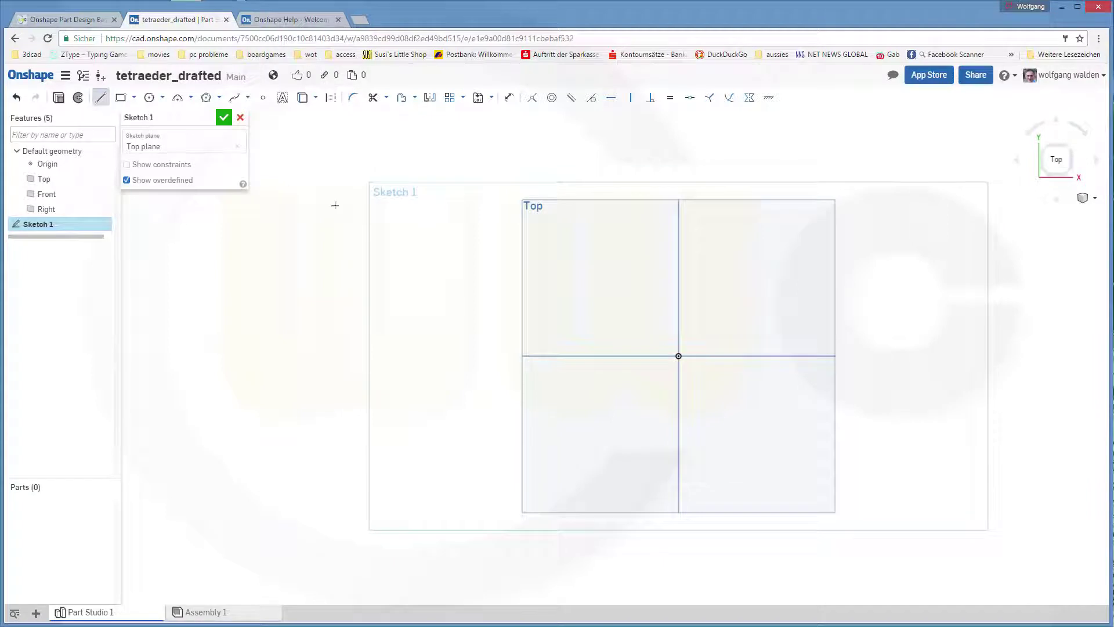
left_click(678, 269)
left_click(601, 398)
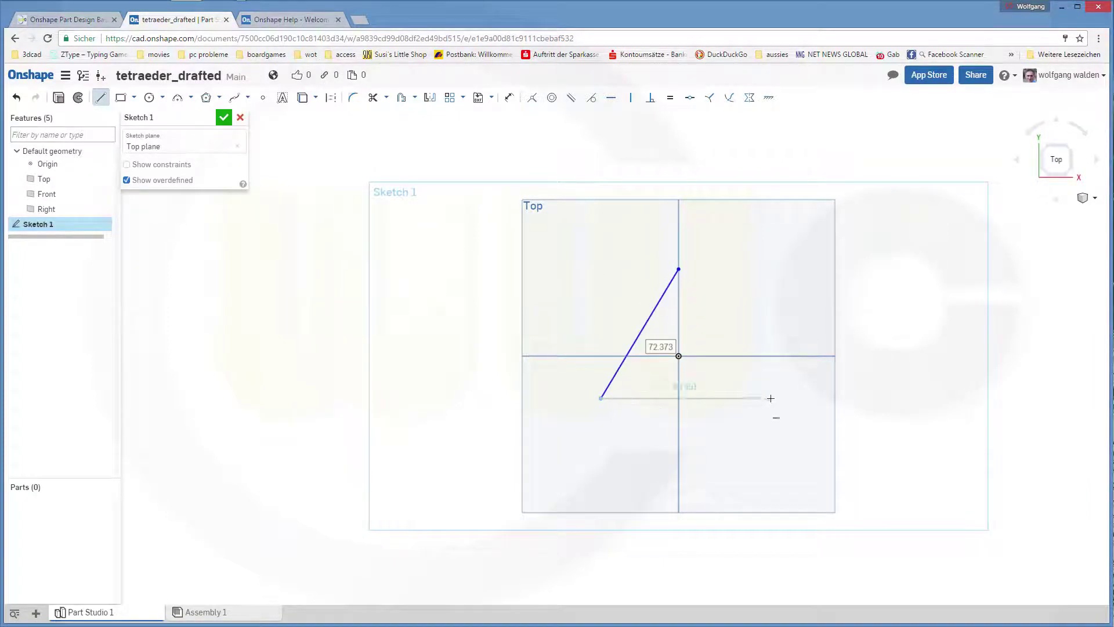
left_click(739, 398)
left_click(678, 269)
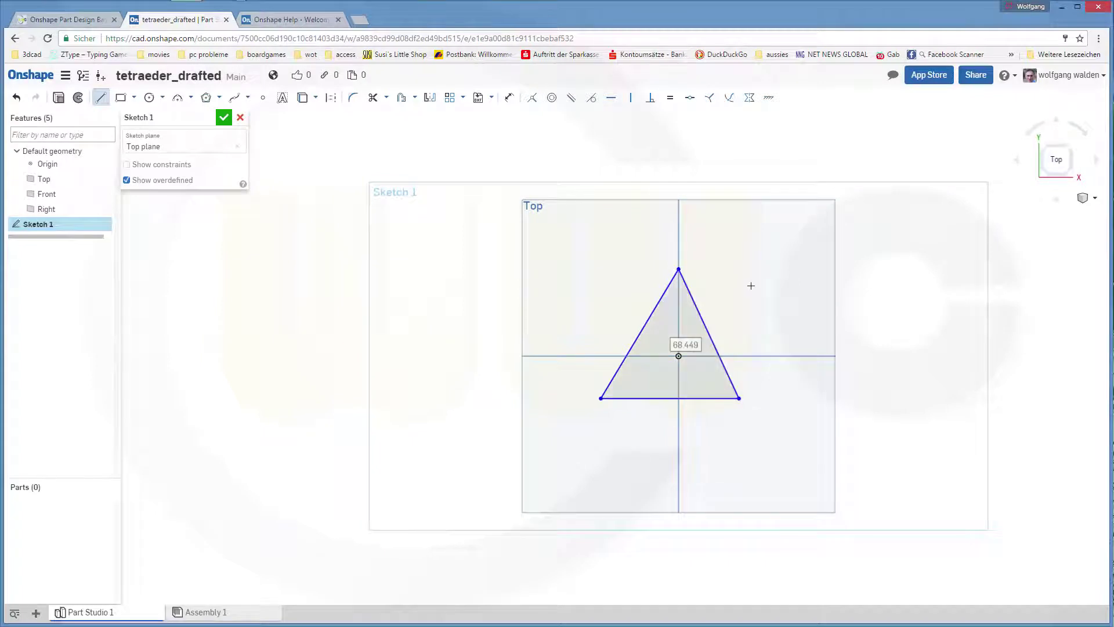
key("Escape")
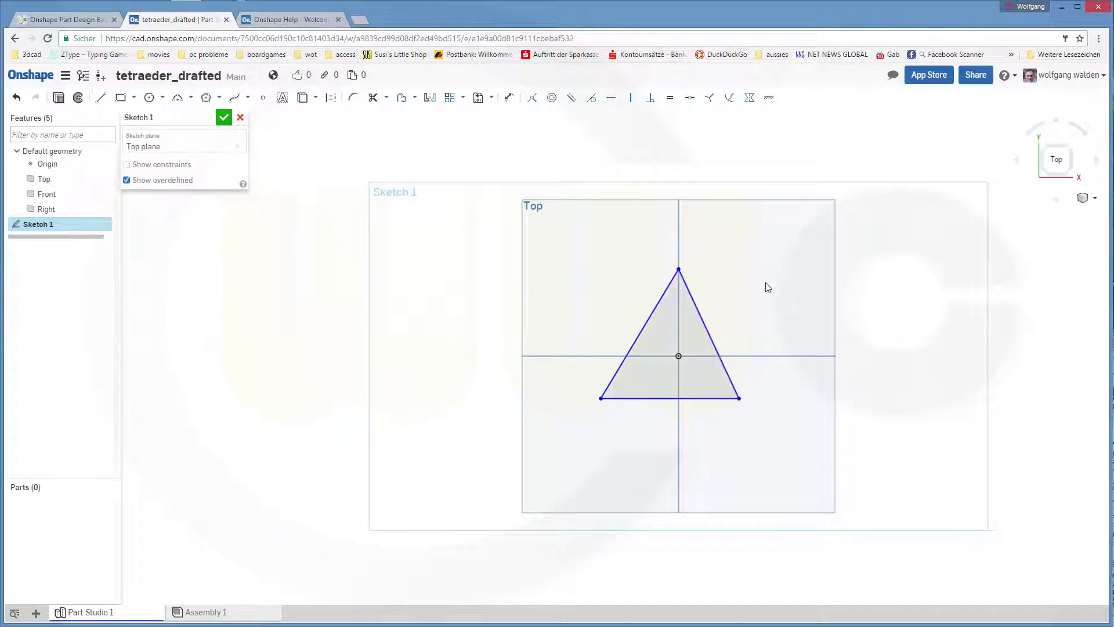
Constrain the left, right and bottom triangle edges to be equal in length
left_click(670, 98)
left_click(640, 332)
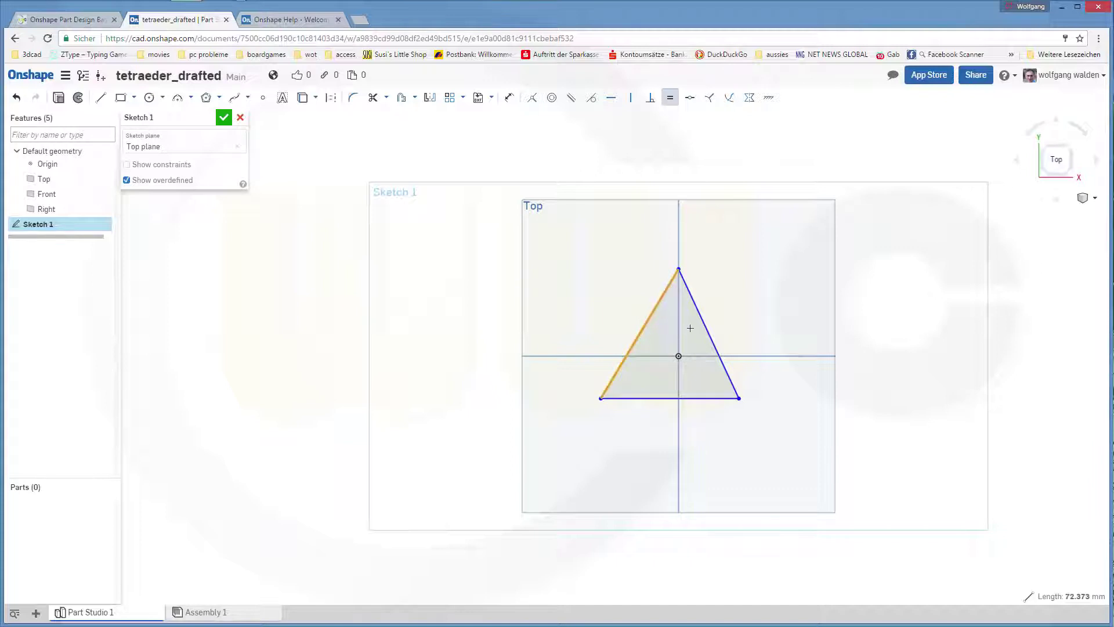
left_click(699, 320)
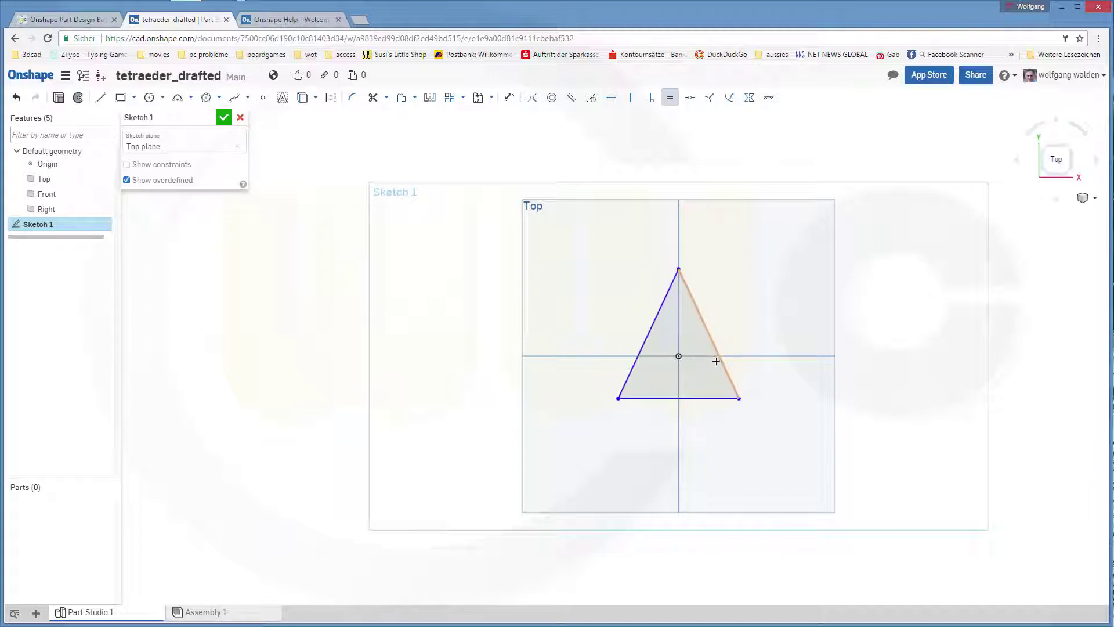
left_click(706, 397)
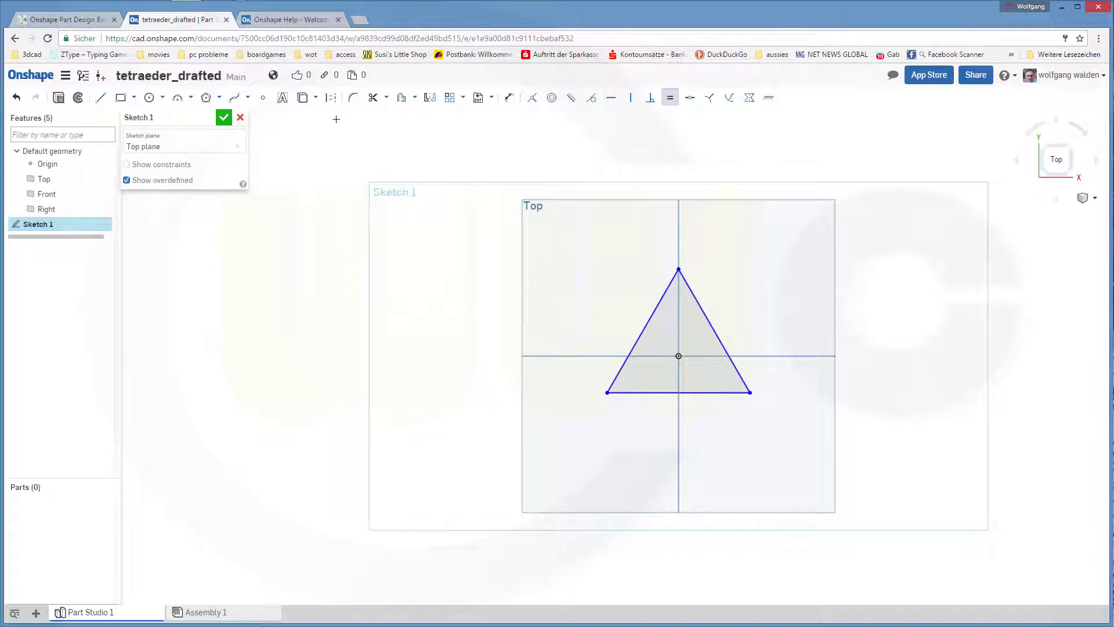
Draw a circle centred on the origin through the apex and make the other vertices coincident with it
left_click(149, 98)
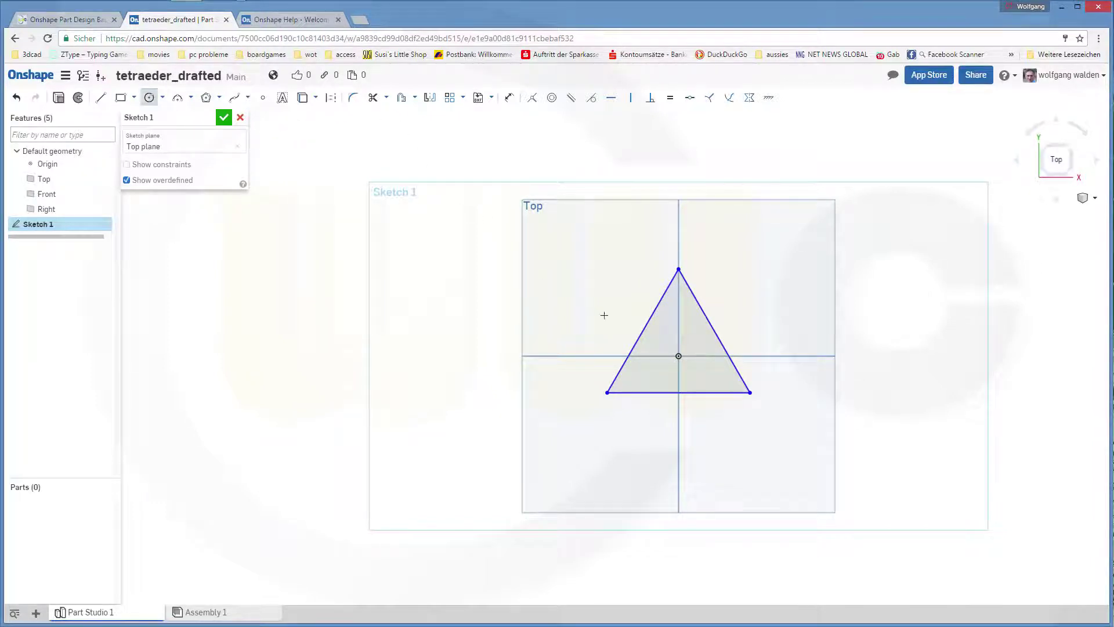
left_click(677, 357)
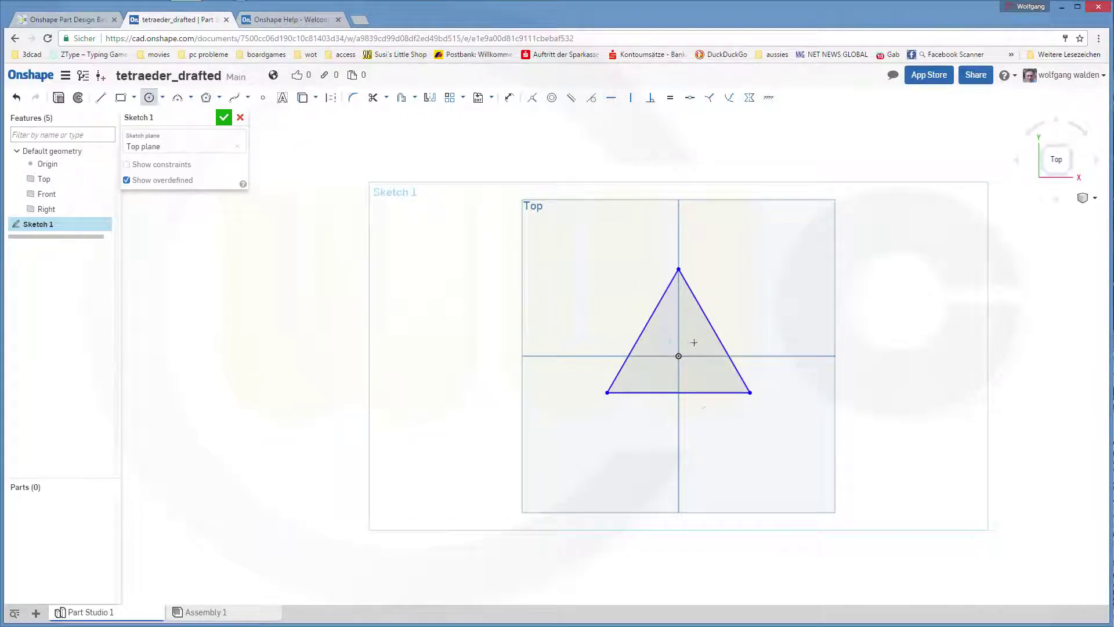
left_click(678, 269)
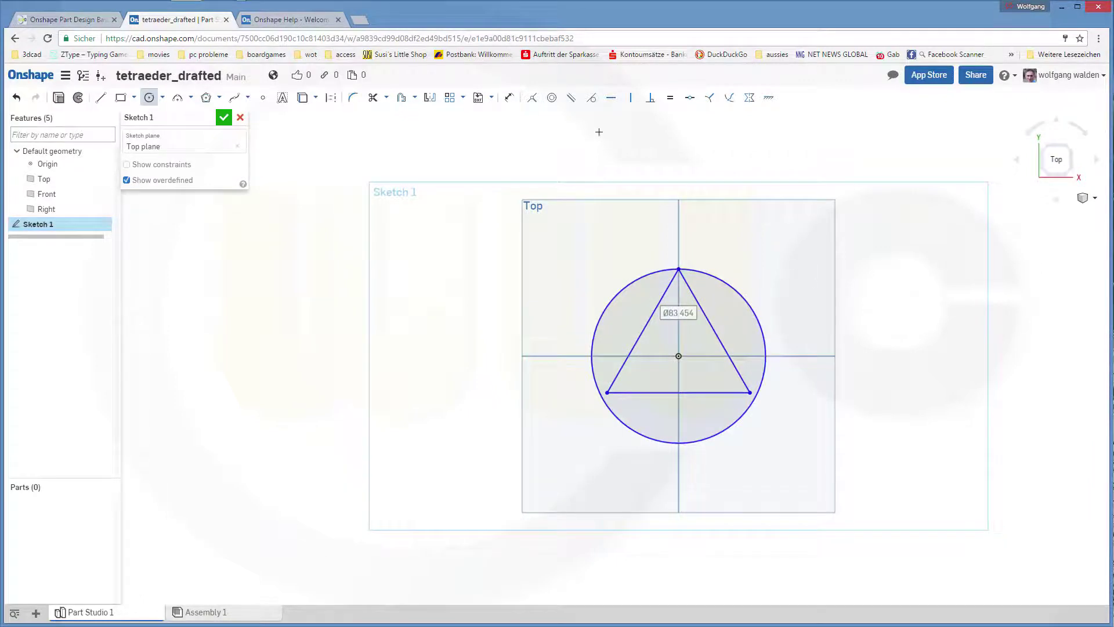
left_click(532, 99)
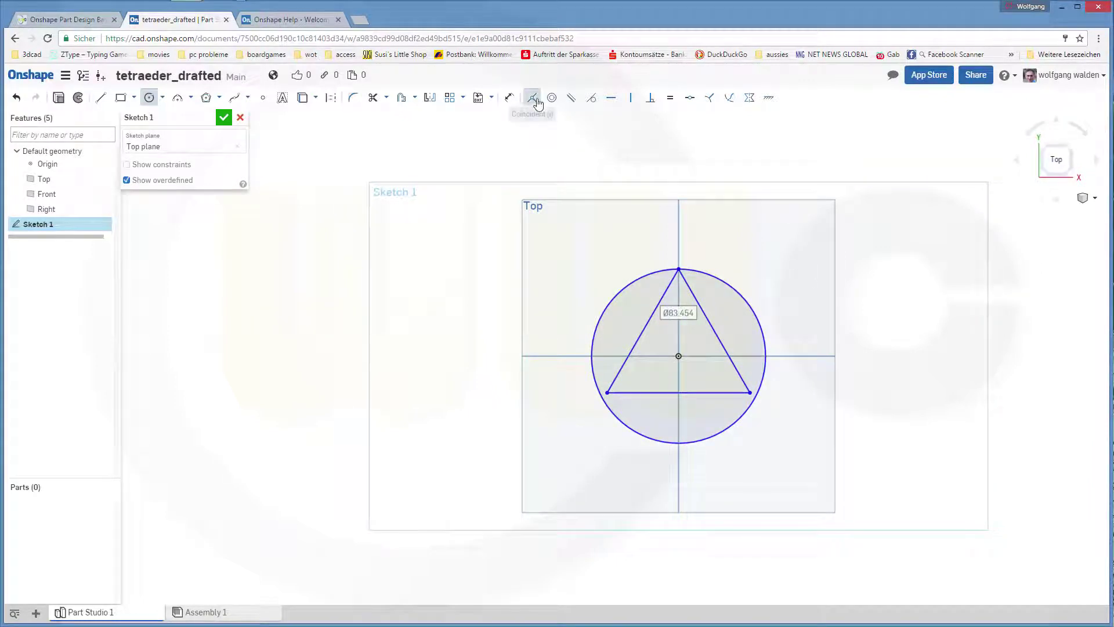
left_click(606, 393)
left_click(602, 398)
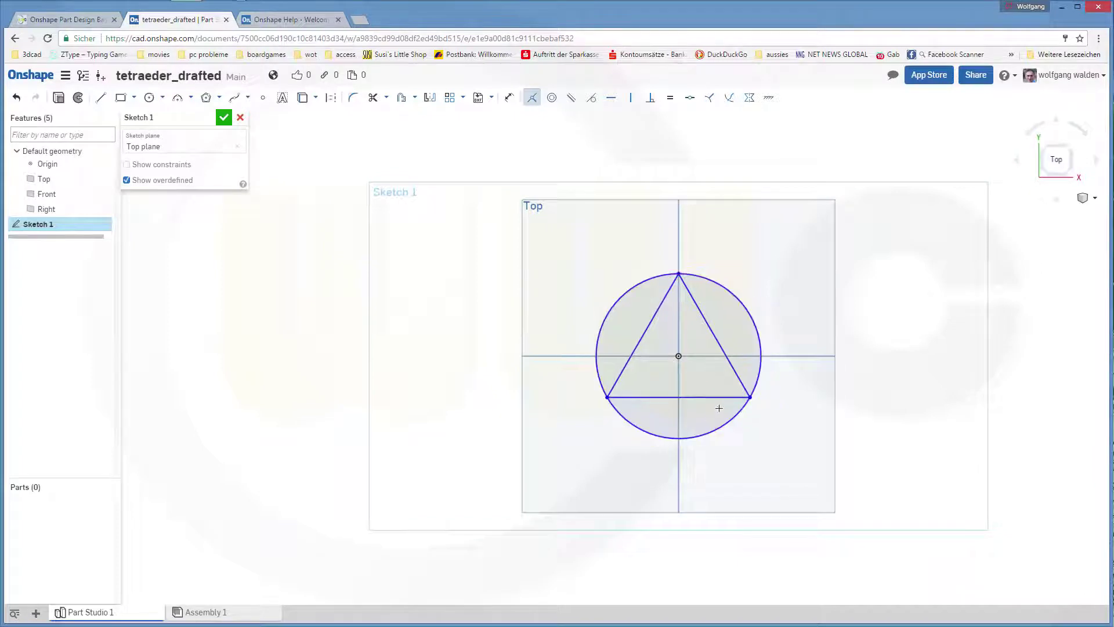
left_click(761, 385)
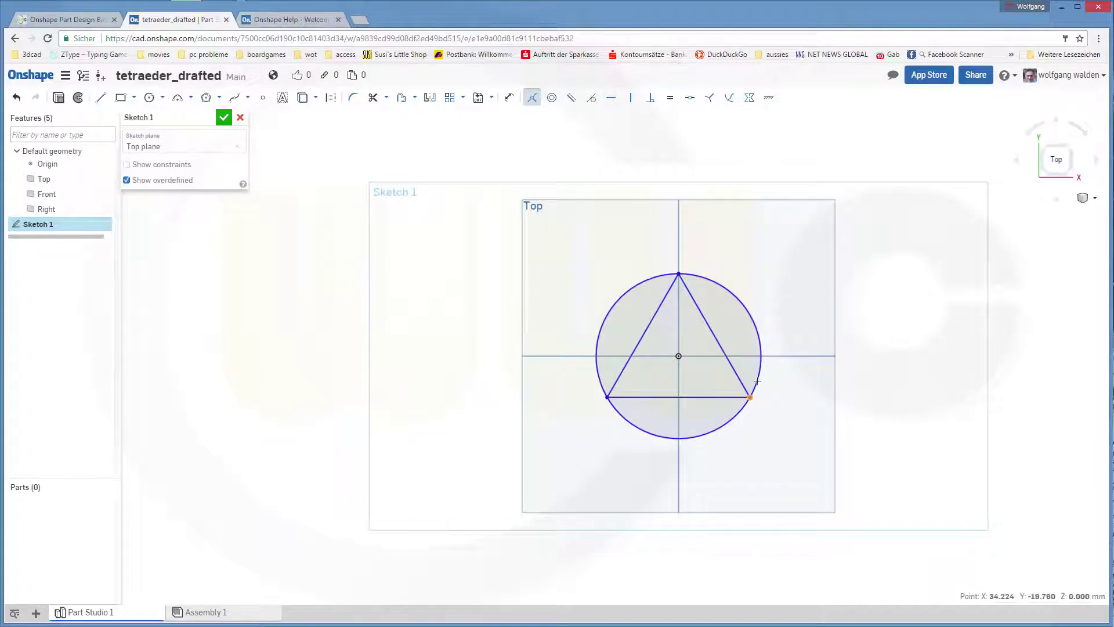
left_click(758, 378)
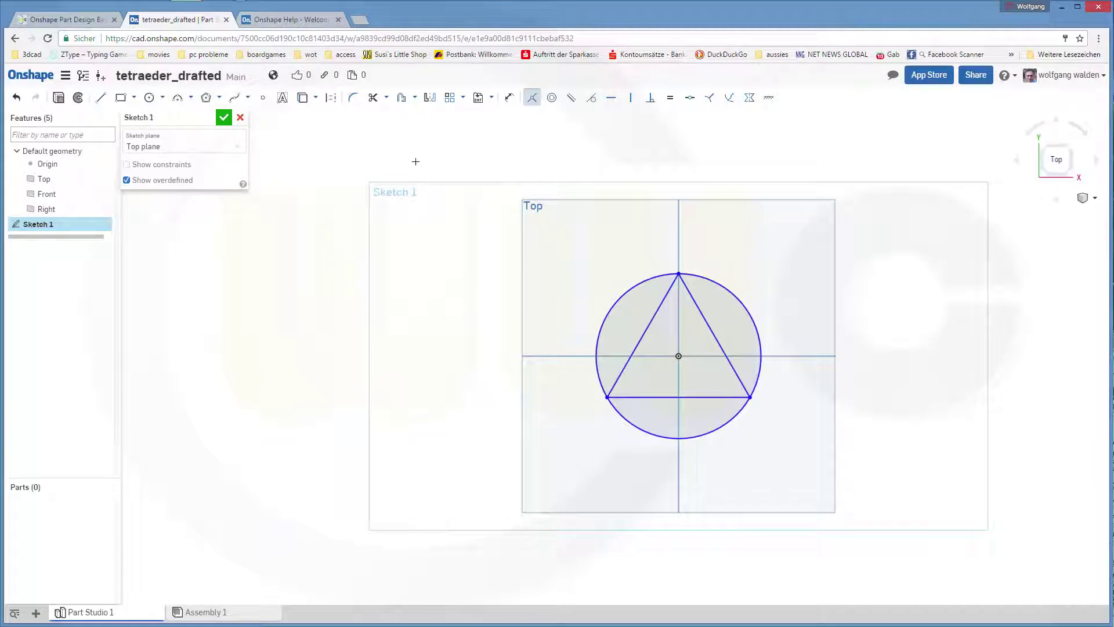
Dimension the triangle's base edge to 100 mm
left_click(509, 97)
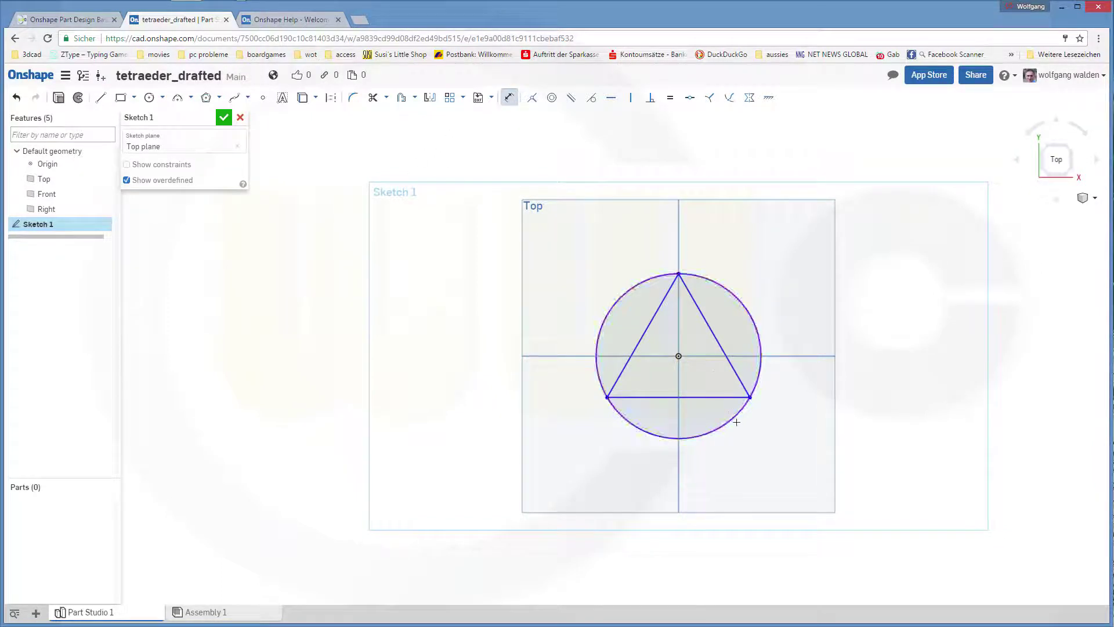
left_click(666, 402)
left_click(657, 468)
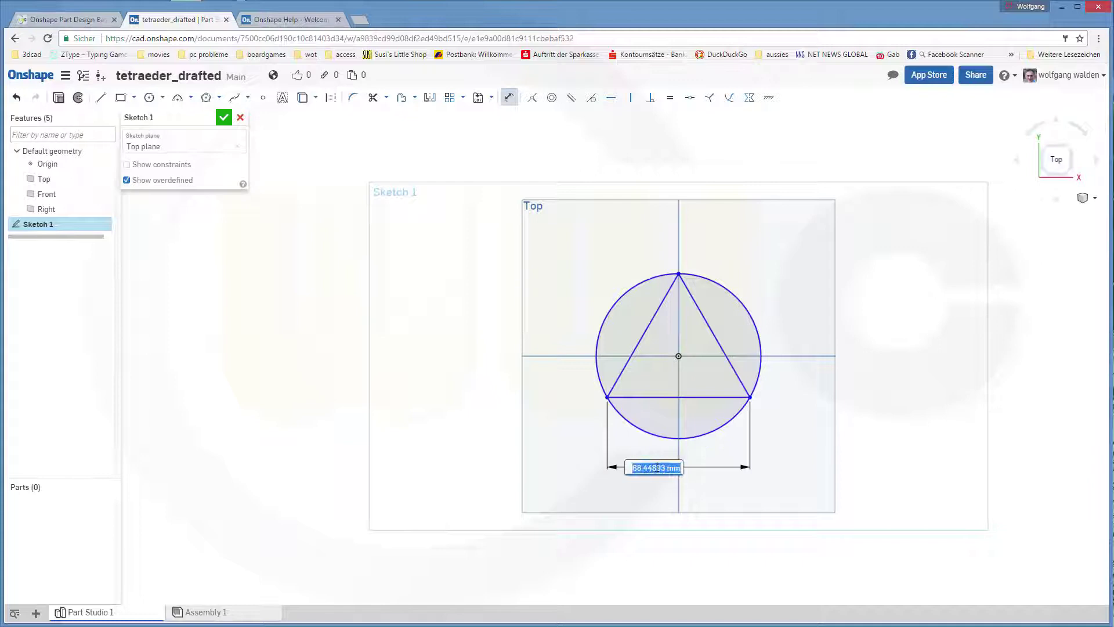
type("100")
key("Return")
key("Escape")
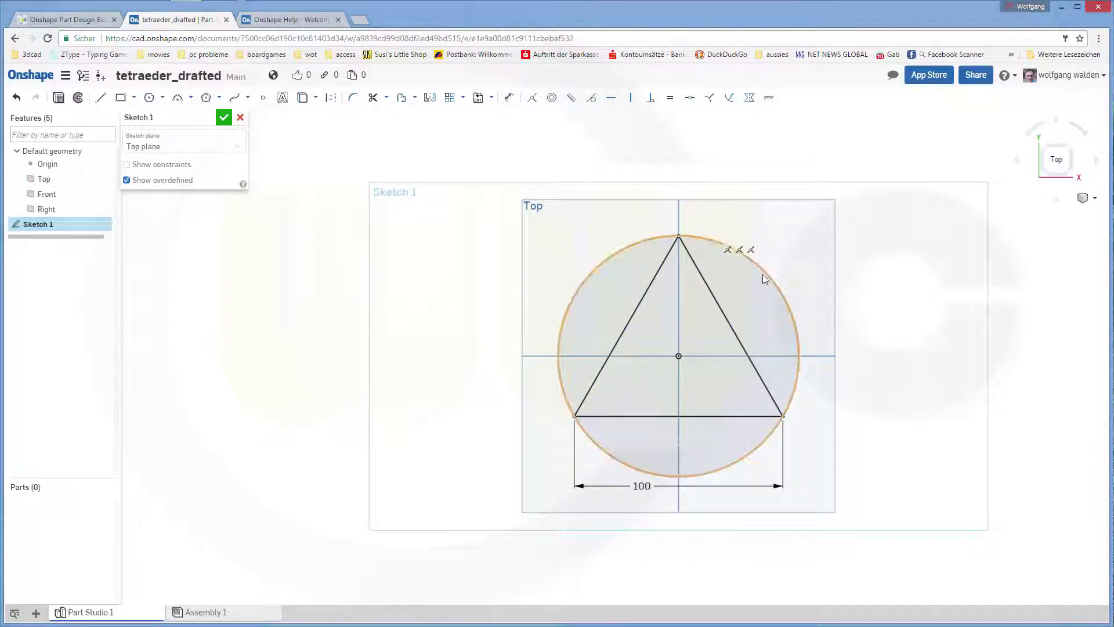
Convert the circle to dashed construction geometry
left_click(763, 273)
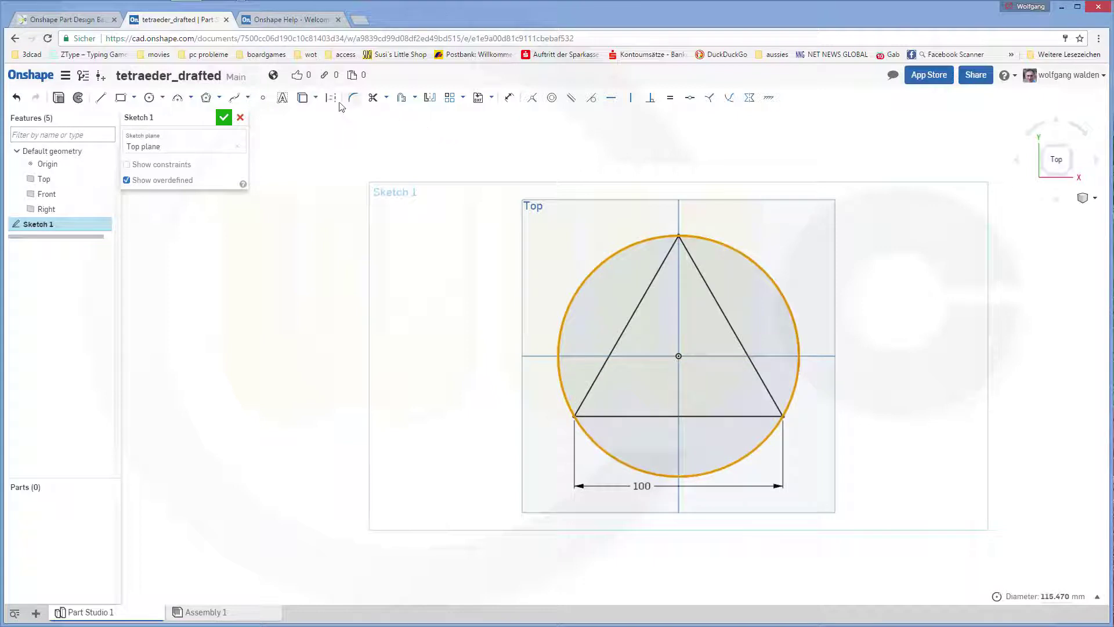
left_click(330, 98)
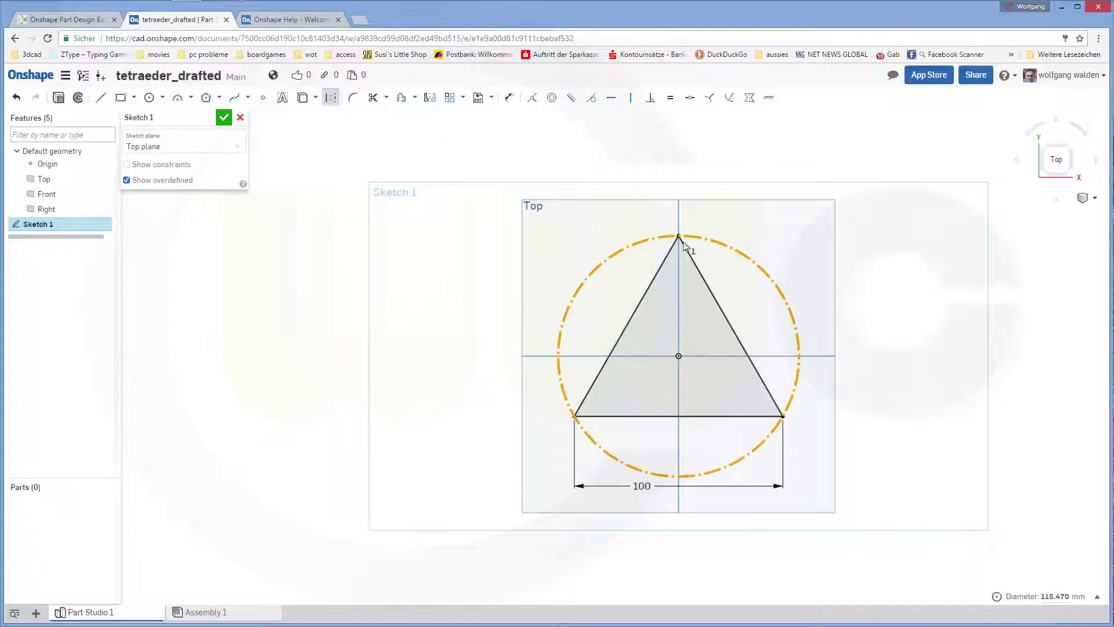
left_click(909, 332)
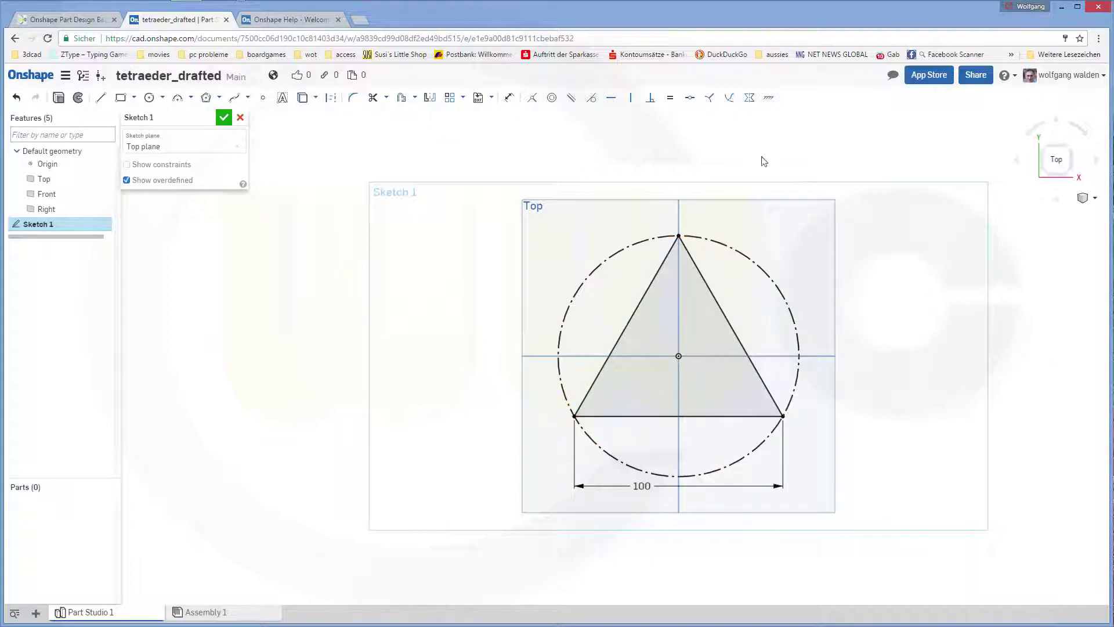
Finish Sketch 1 and extrude the triangle region 100 mm into a solid prism
left_click(224, 117)
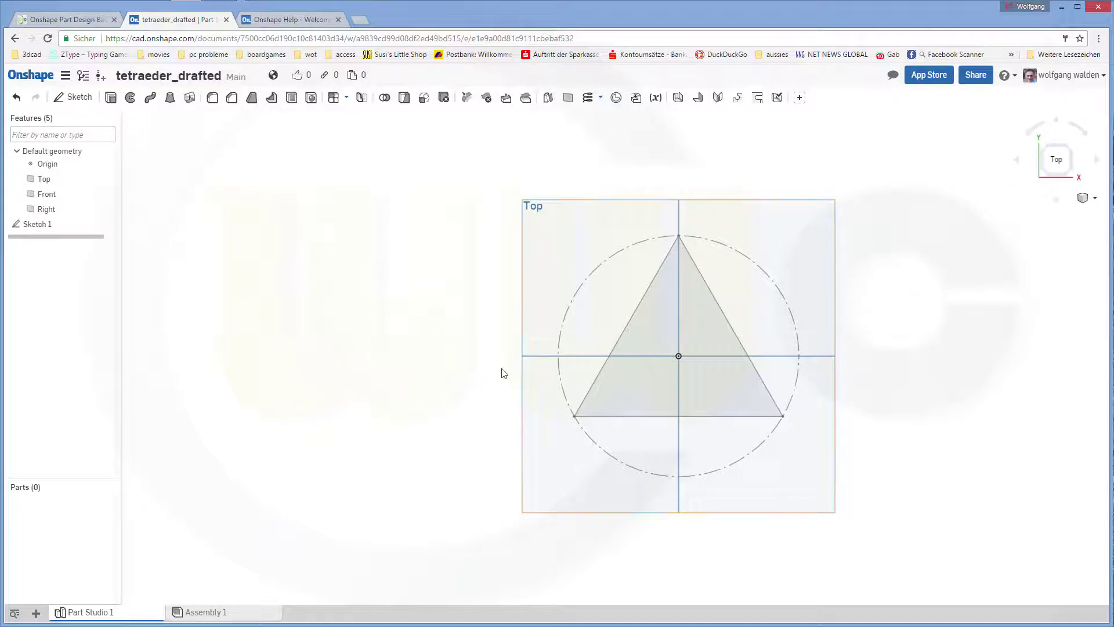
right_click_drag(468, 365, 500, 258)
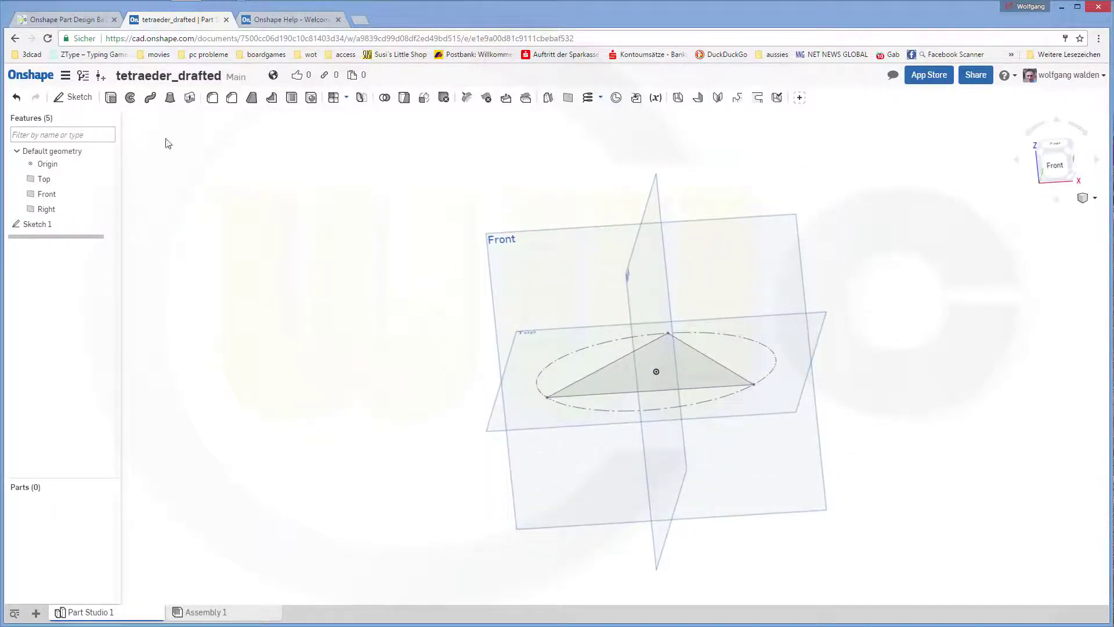
left_click(110, 99)
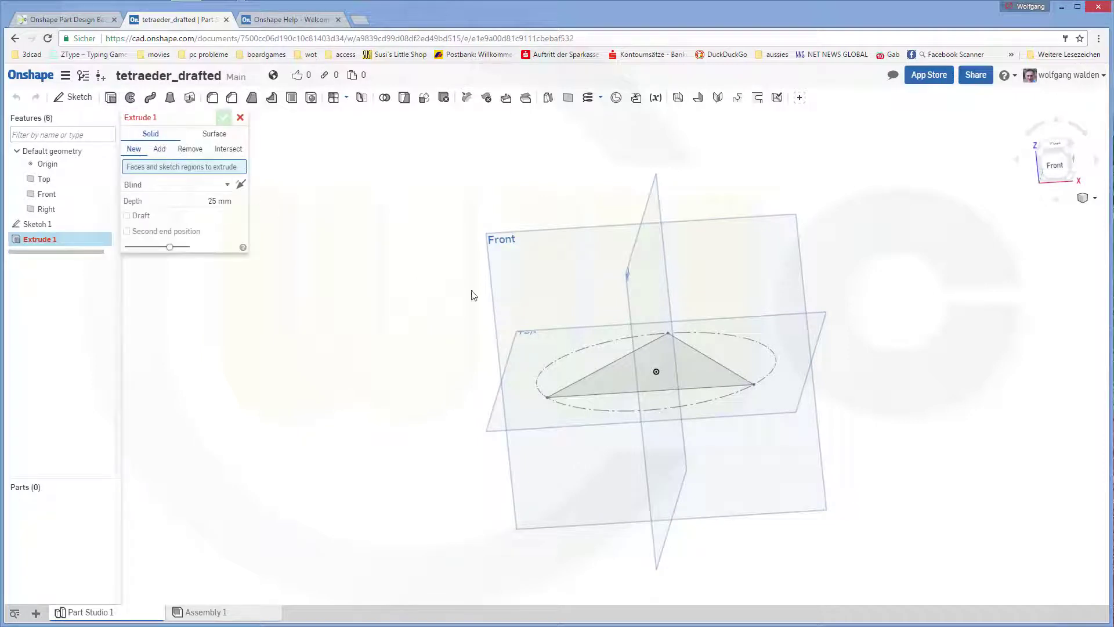
left_click(633, 374)
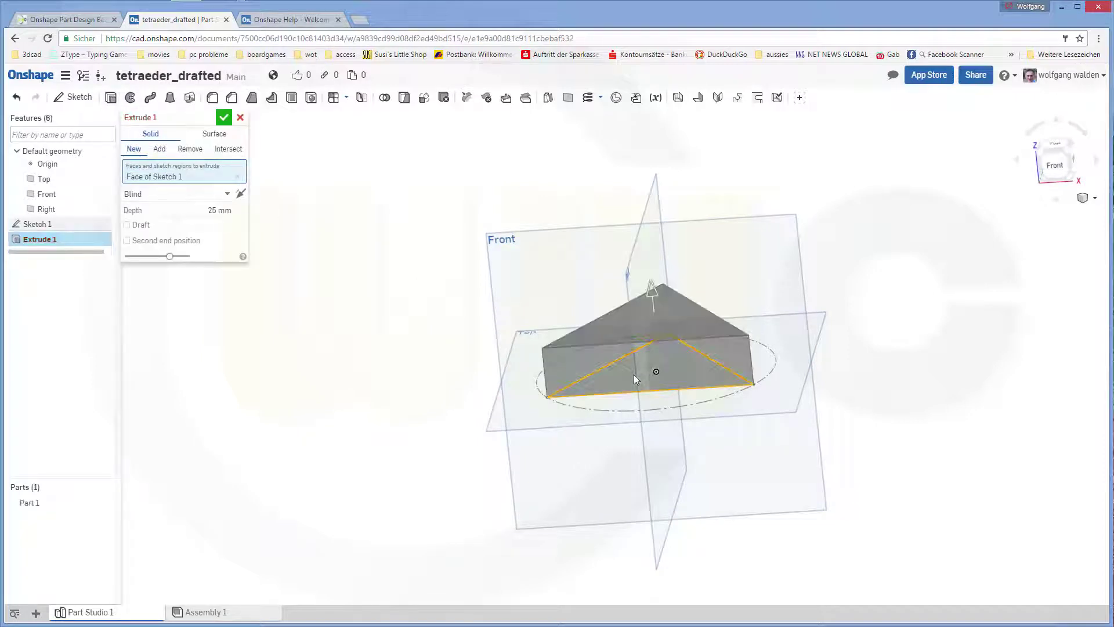
left_click(186, 211)
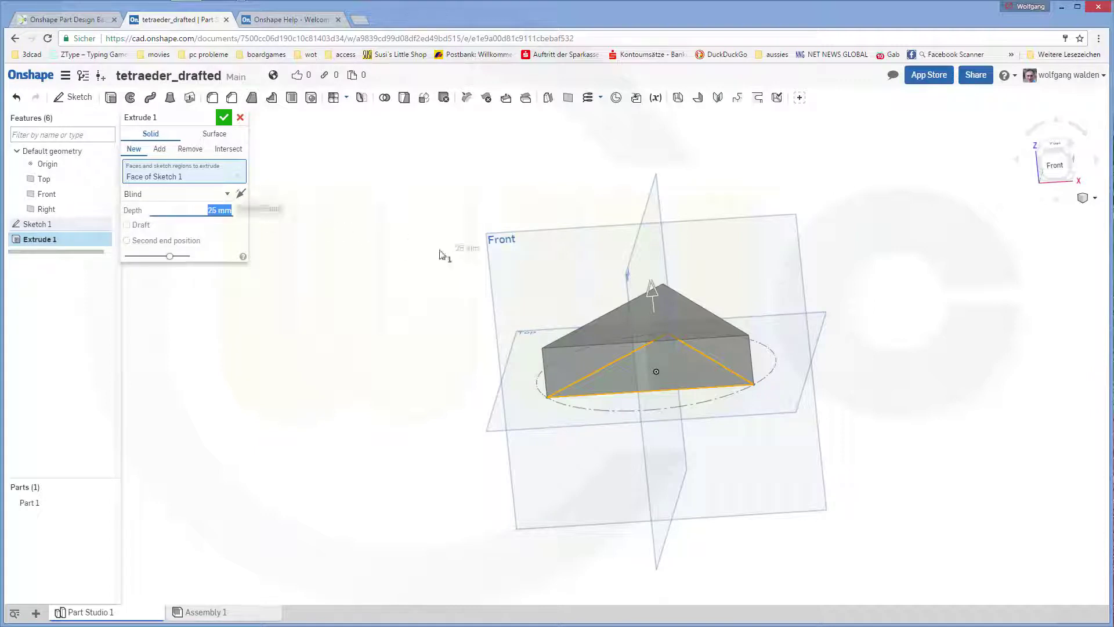
type("100")
key("Return")
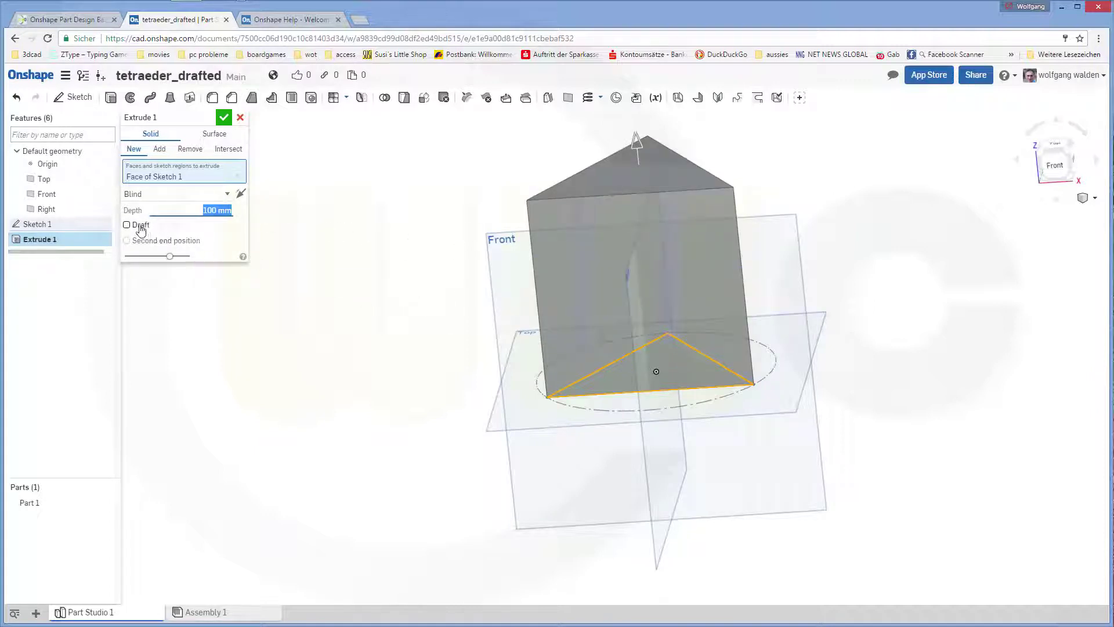
left_click(224, 119)
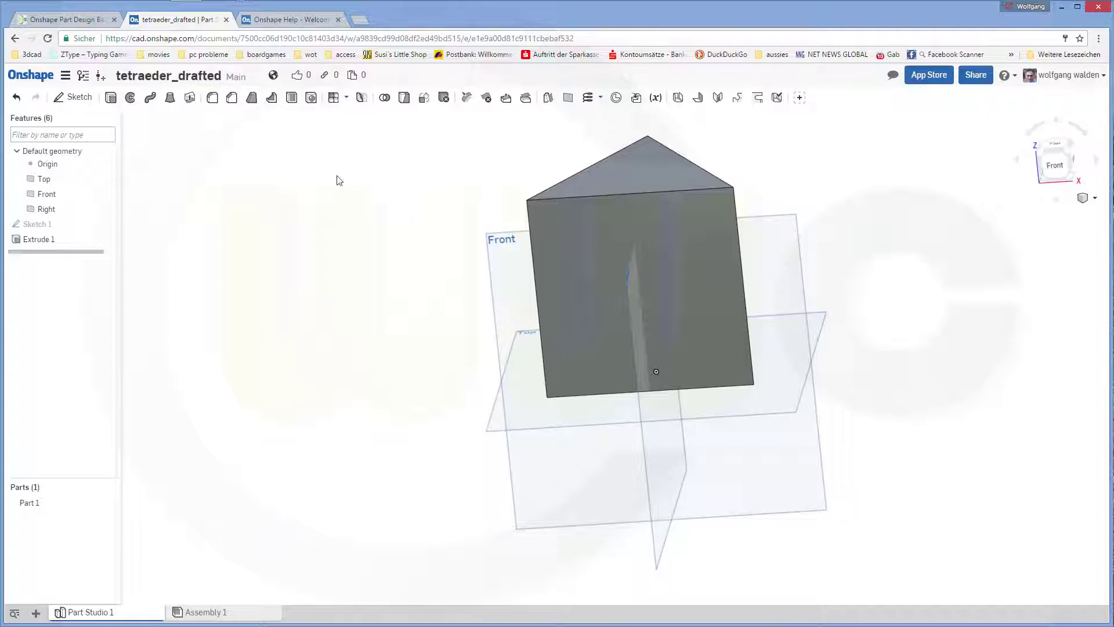
Start a draft with the prism's front face as neutral plane and angle acos(0)-acos(1/3)
left_click(251, 97)
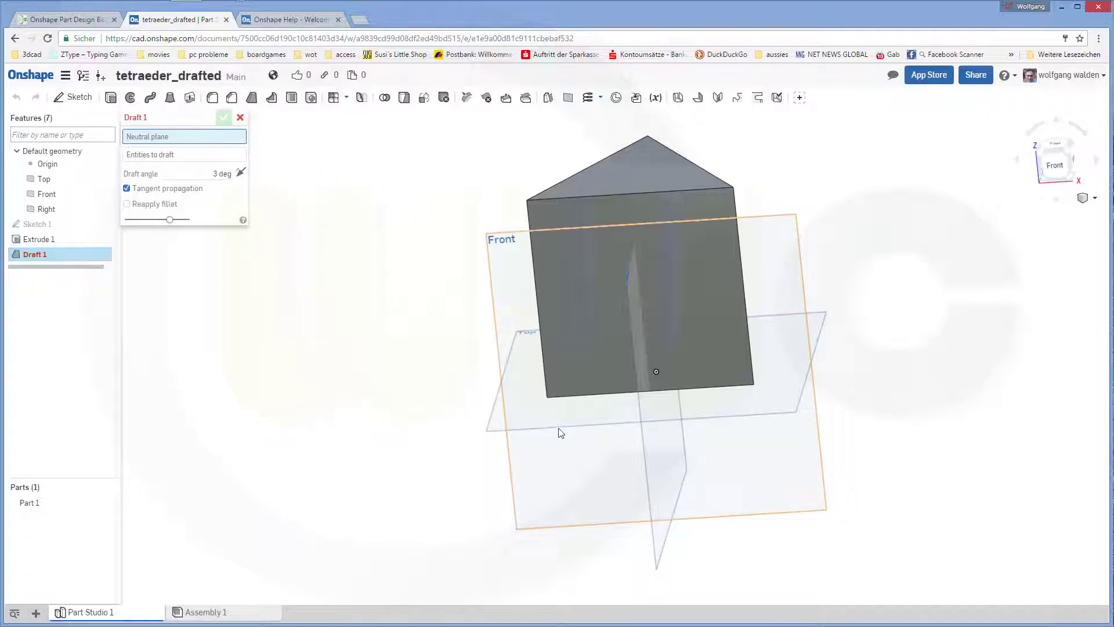
left_click(541, 430)
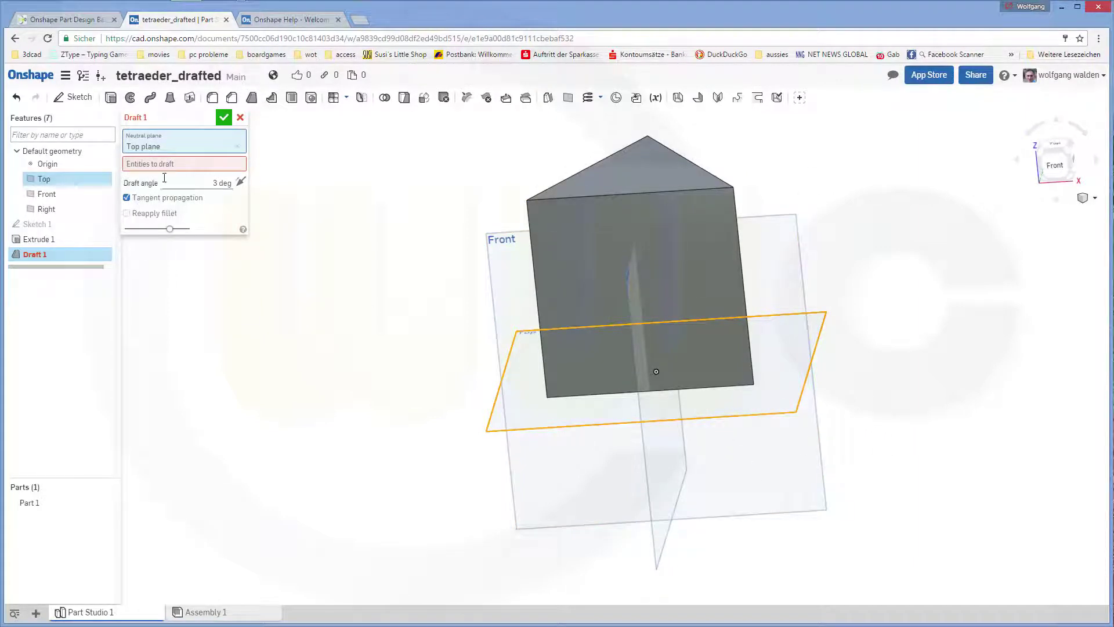
left_click(606, 285)
right_click_drag(888, 329, 737, 212)
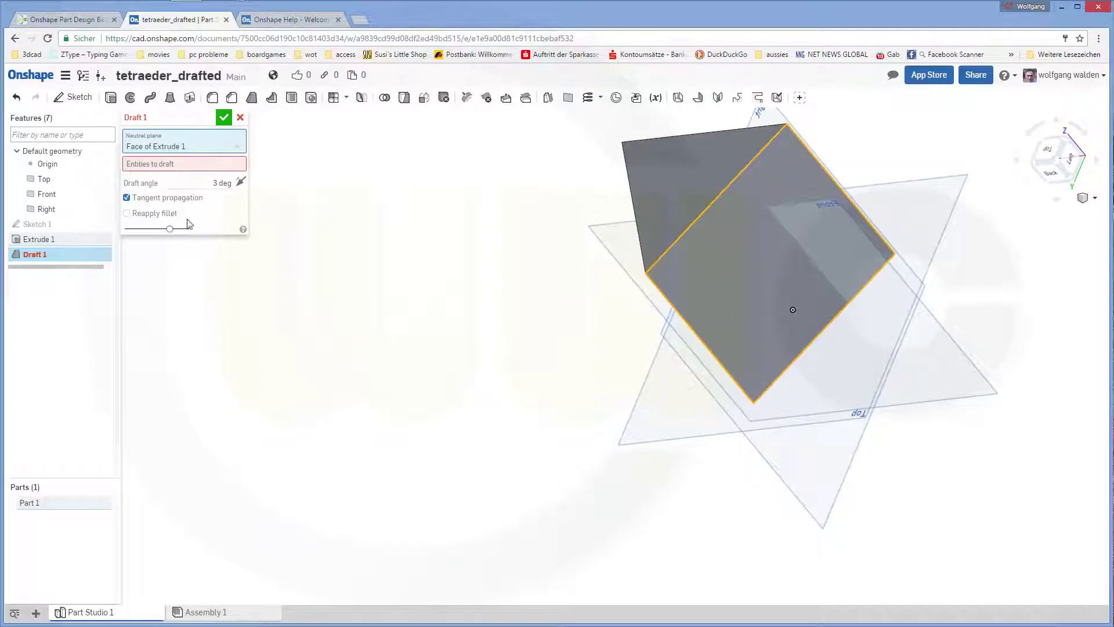
left_click(175, 184)
type("acos(0)-acos")
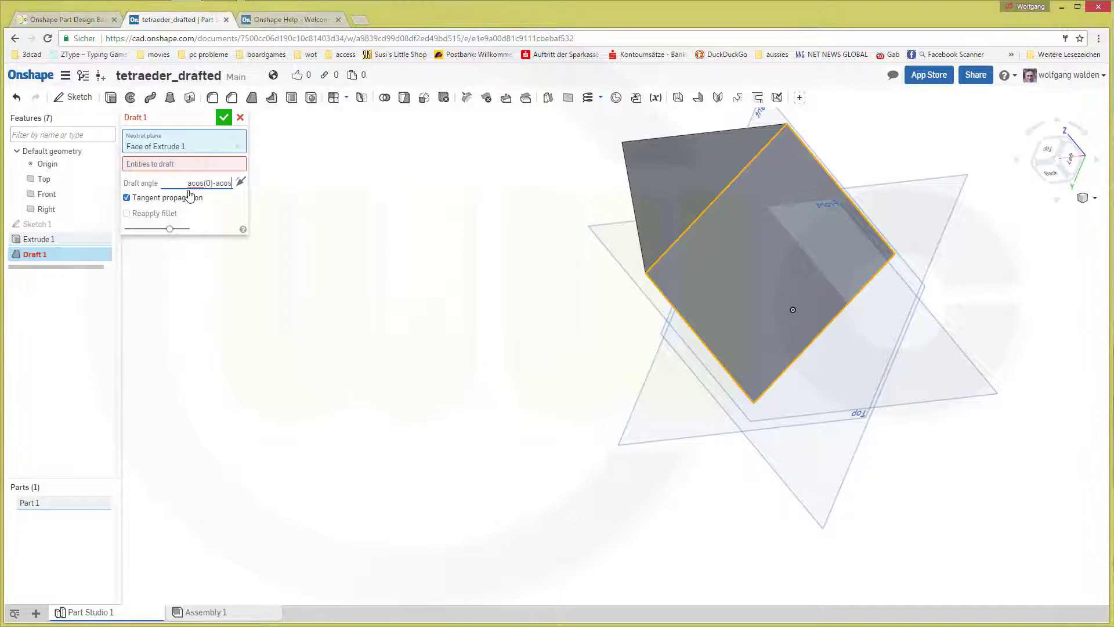
type("(1/3)")
Select the prism's three side faces as draft entities and confirm Draft 1
left_click(216, 165)
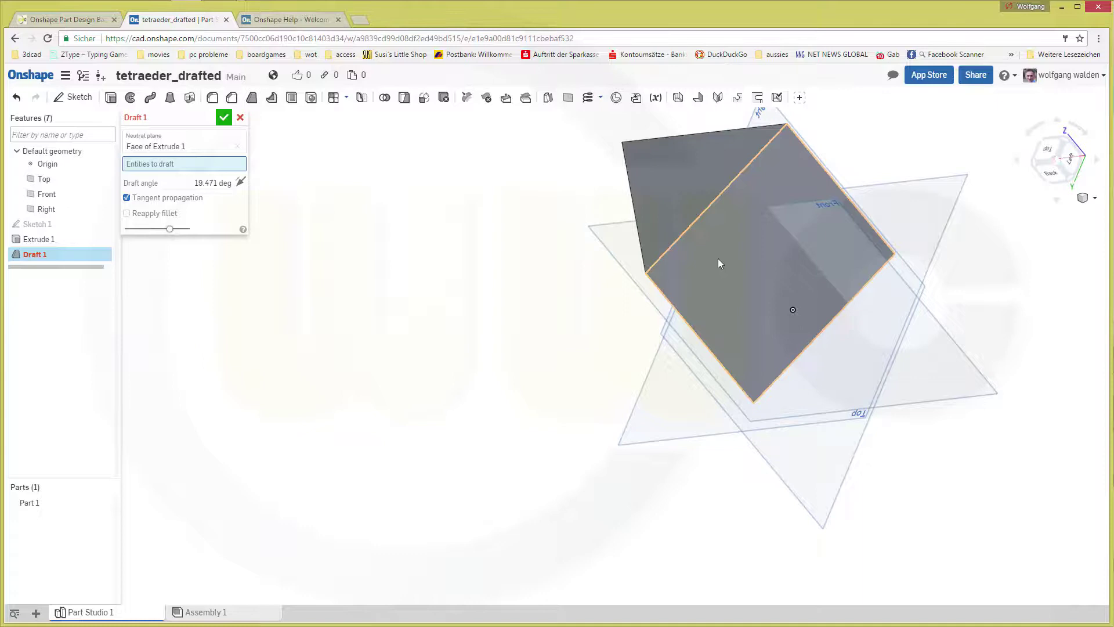
left_click(707, 271)
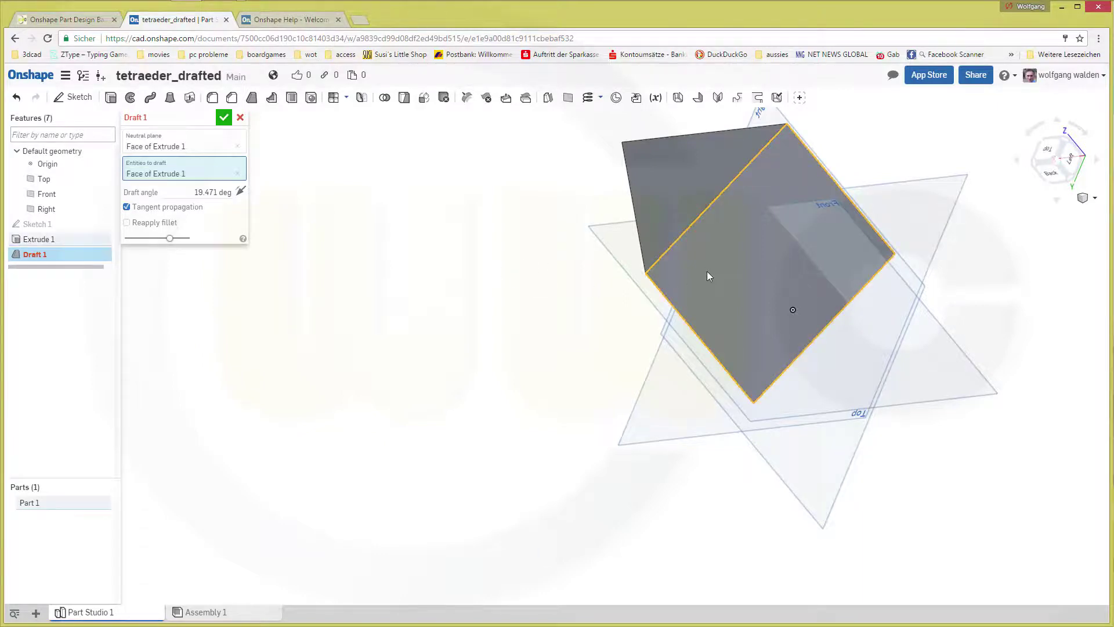
right_click_drag(479, 262, 637, 176)
left_click(685, 182)
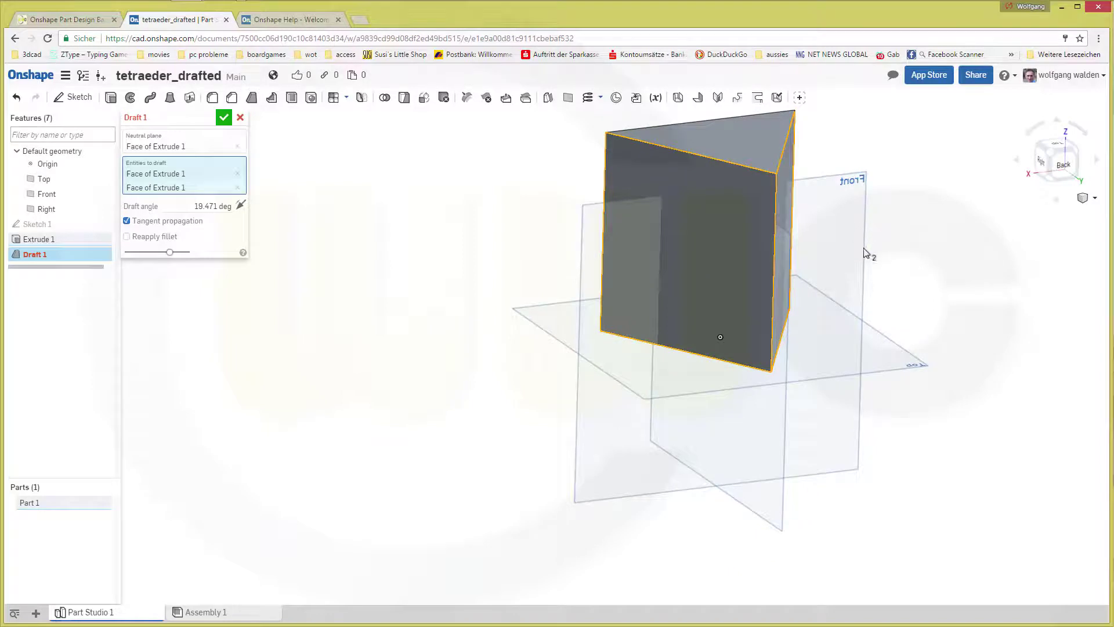
right_click_drag(864, 249, 721, 183)
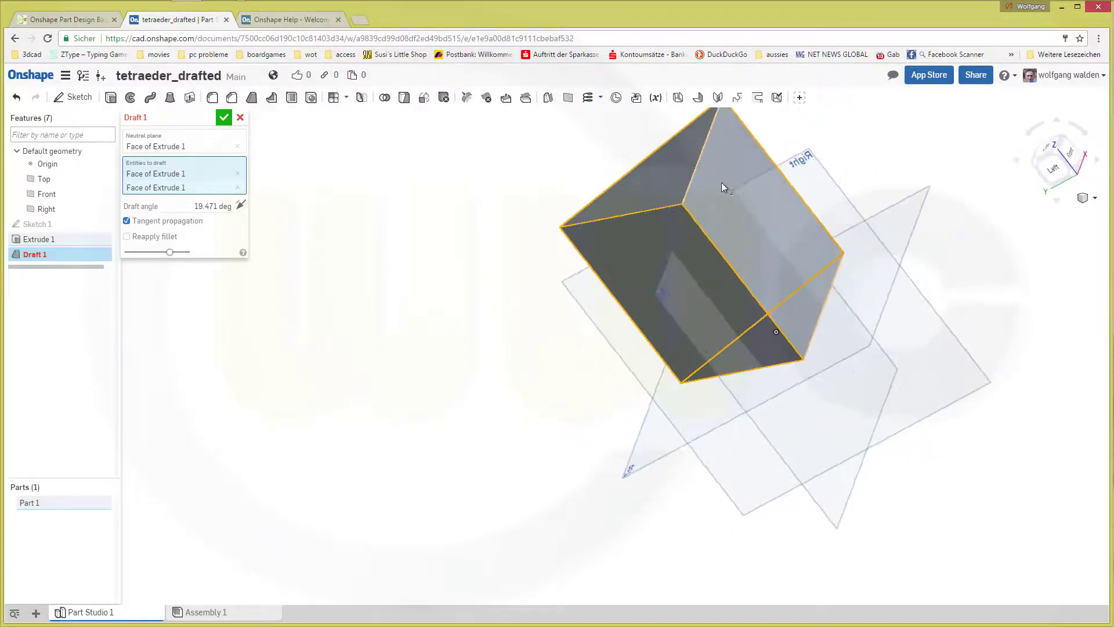
left_click(722, 184)
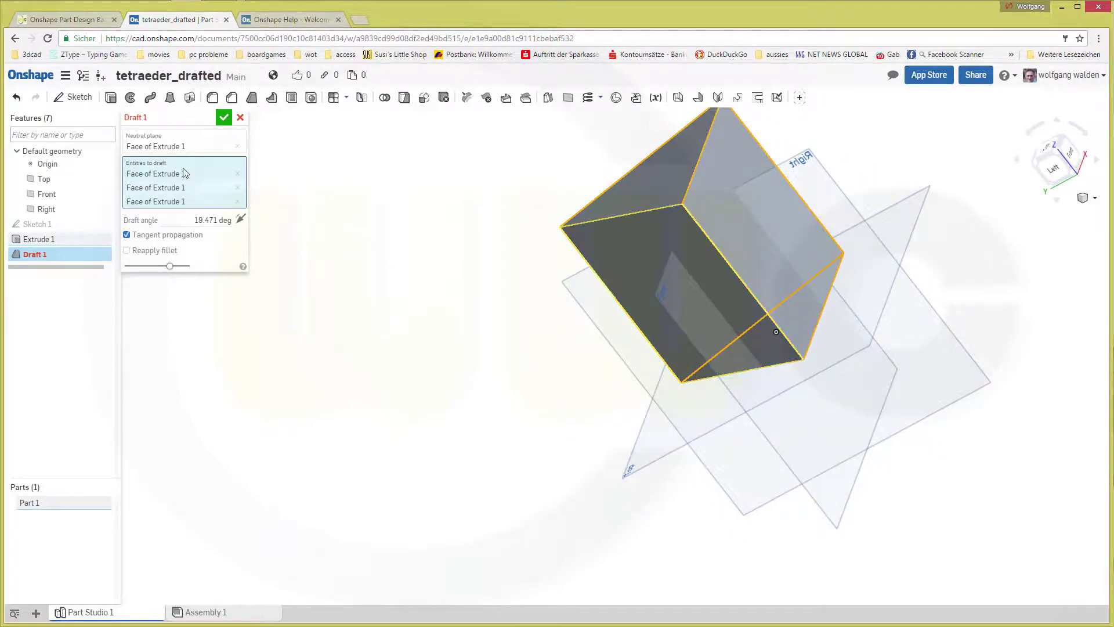
left_click(224, 118)
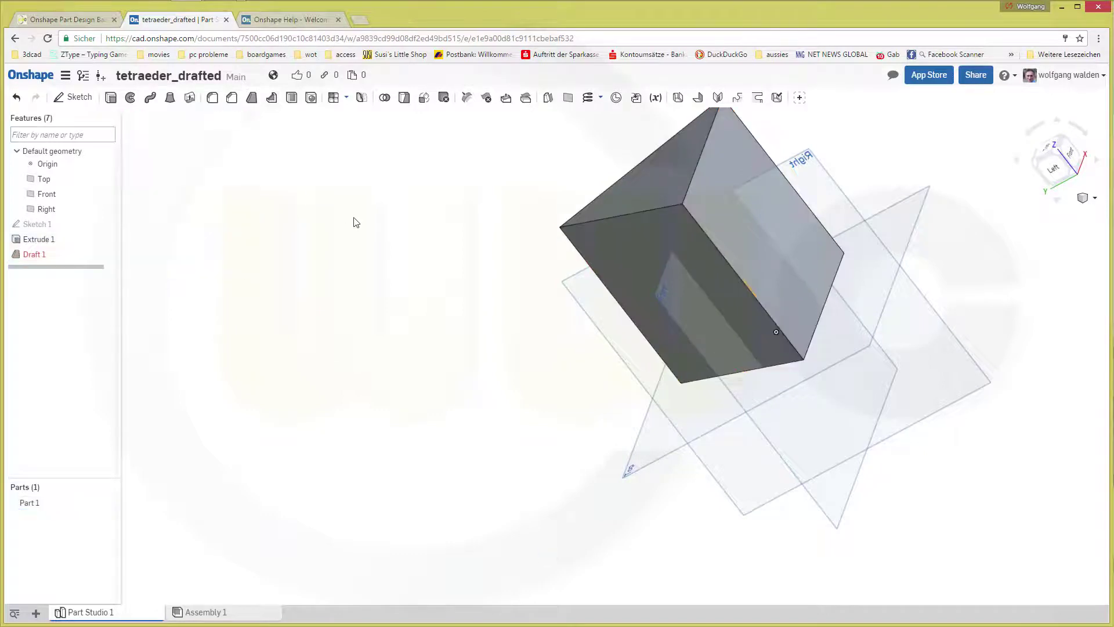
Edit Draft 1 to use the Top plane as its neutral plane
right_click_drag(381, 252, 410, 219)
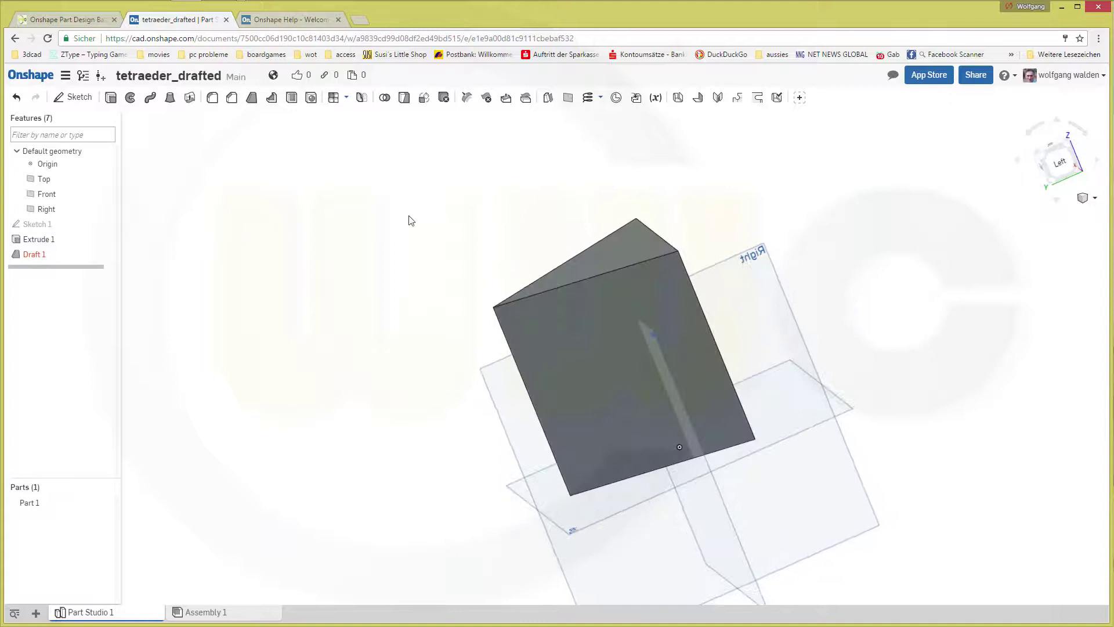
double_click(46, 254)
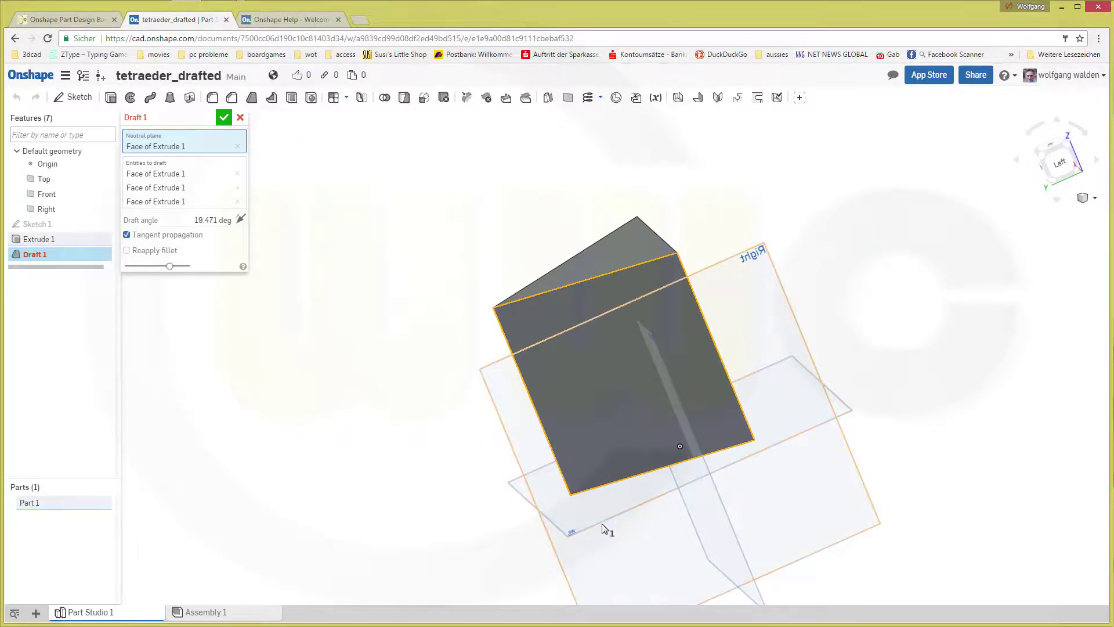
left_click(613, 514)
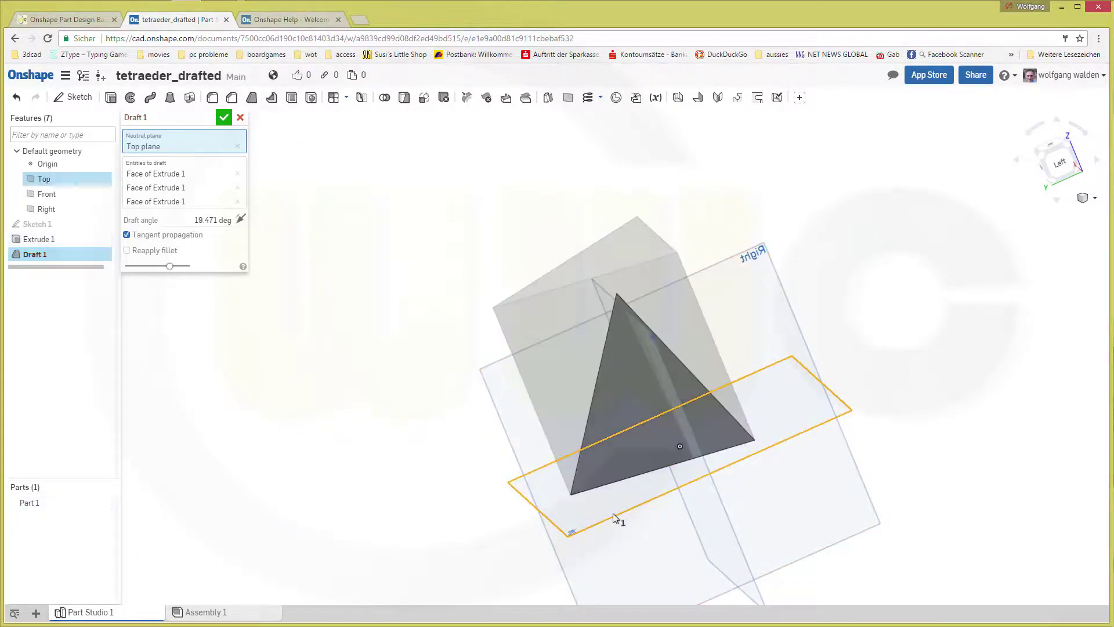
left_click(224, 117)
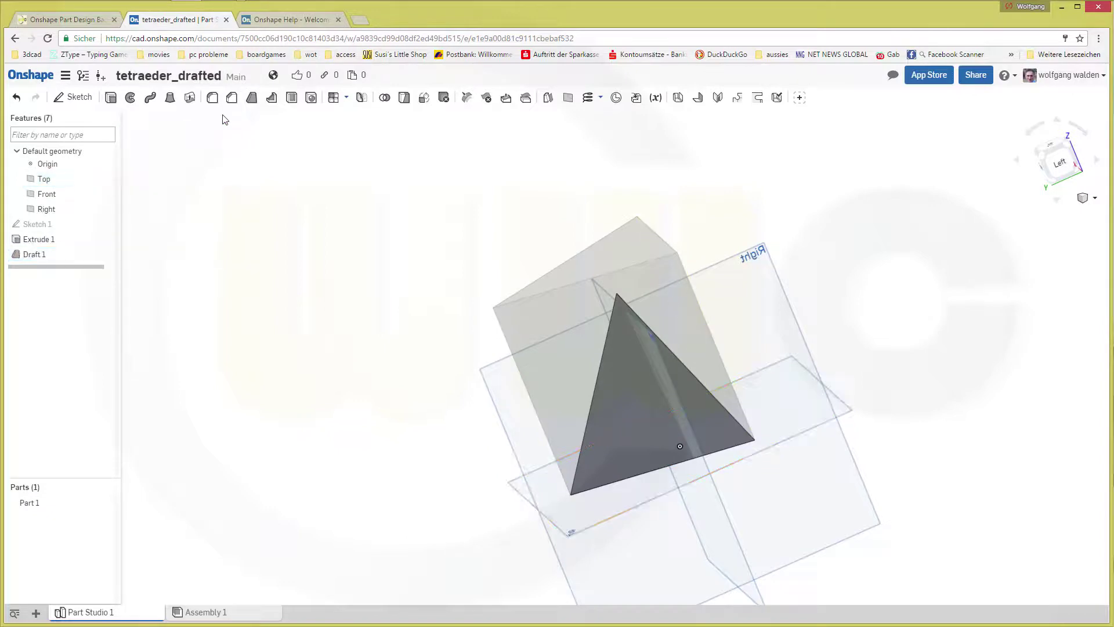
Hide all reference planes from the Top plane's context menu
middle_click_drag(529, 241, 550, 226)
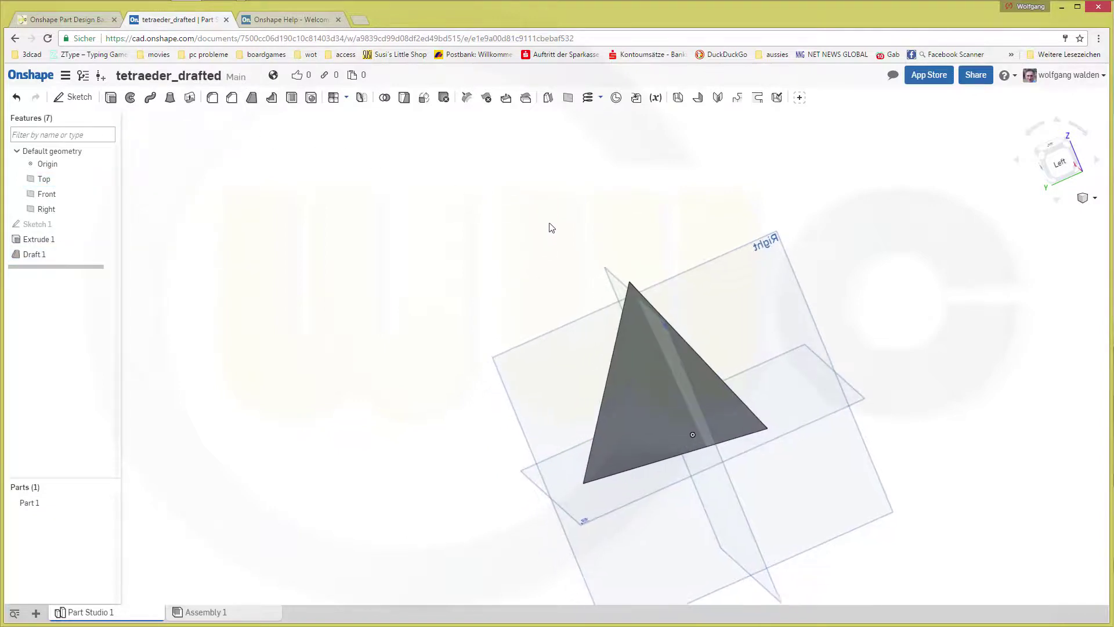
right_click(61, 183)
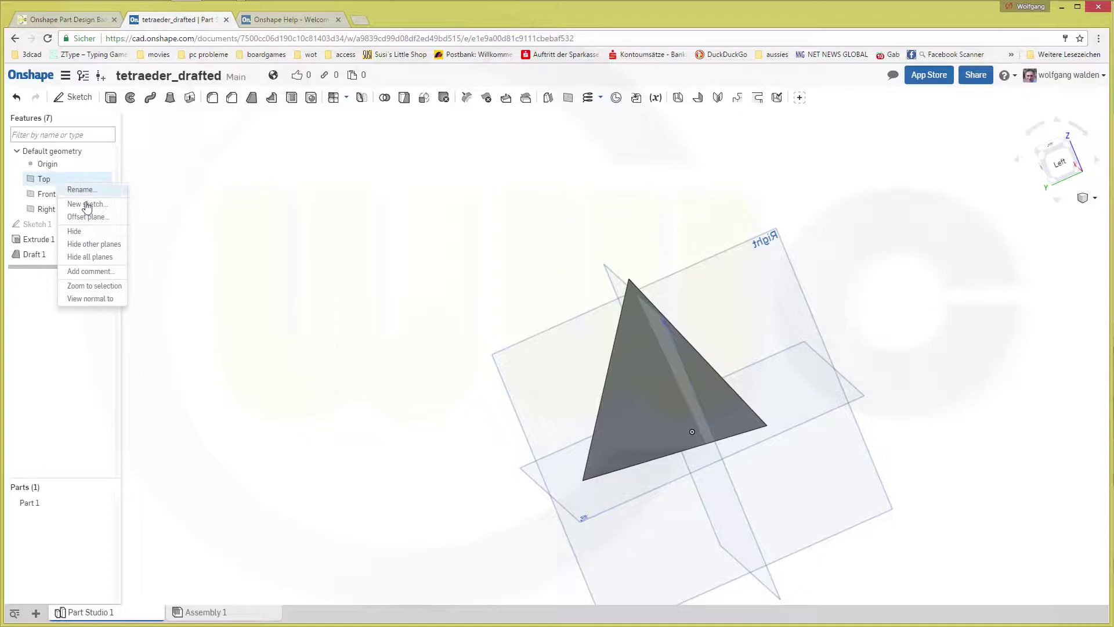
left_click(98, 256)
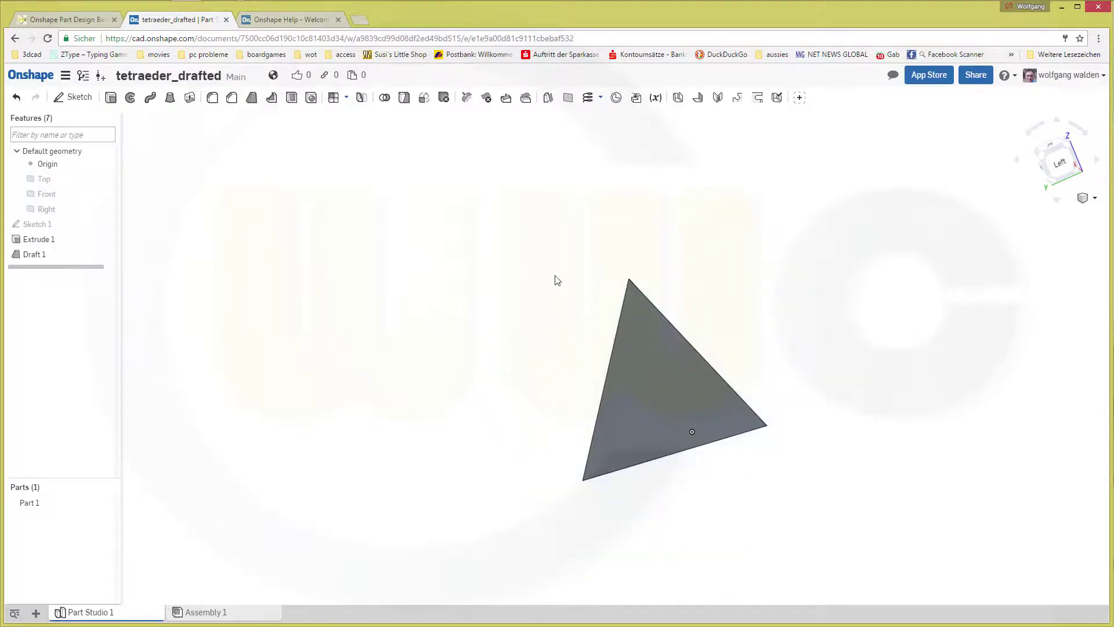
Measure the tetrahedron's edges to confirm 100 mm lengths and a 60° angle between edges
middle_click_drag(558, 280, 510, 305)
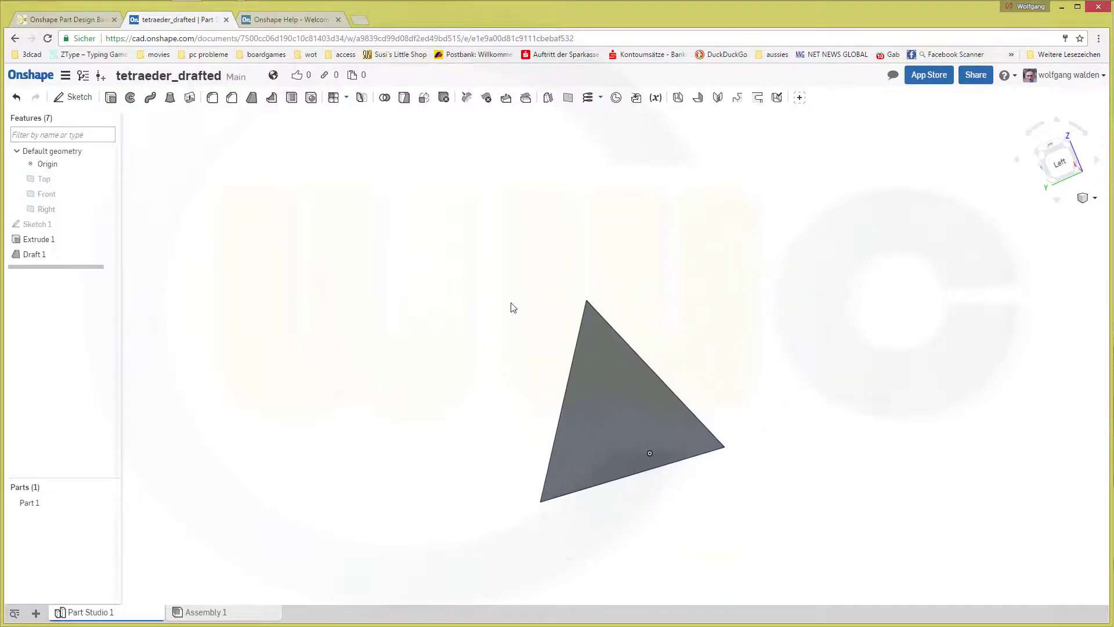
left_click(666, 387)
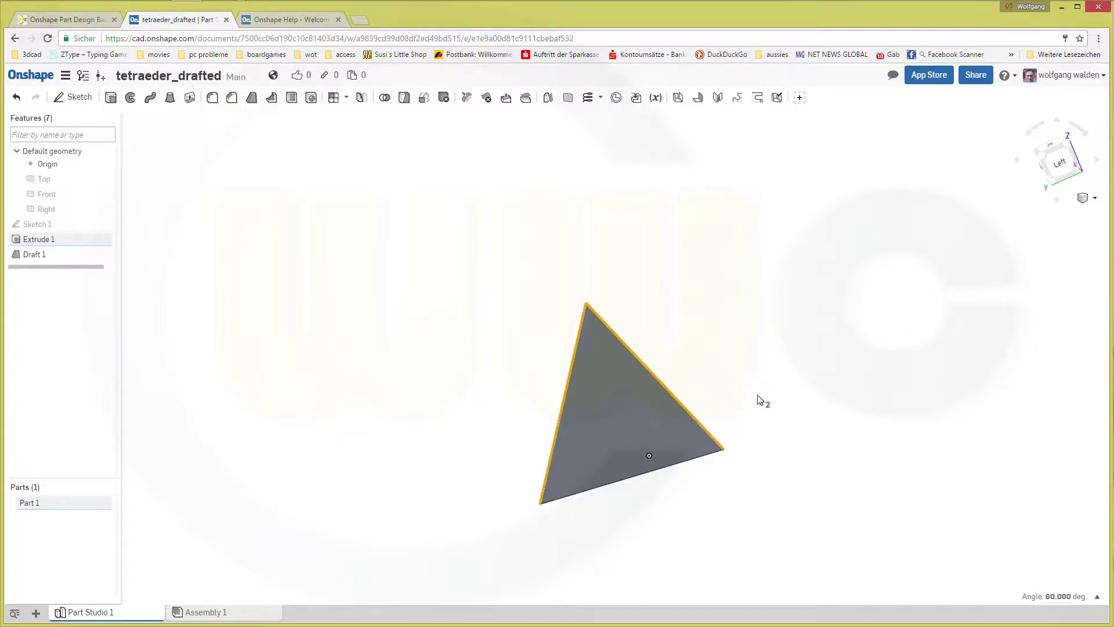
left_click(600, 467)
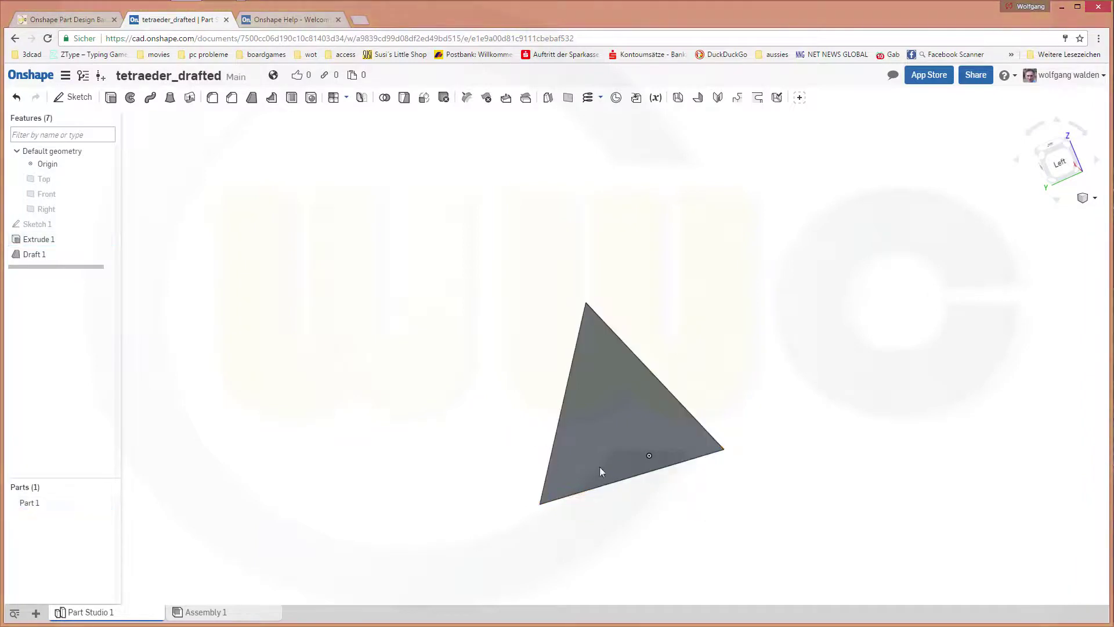
left_click(554, 447)
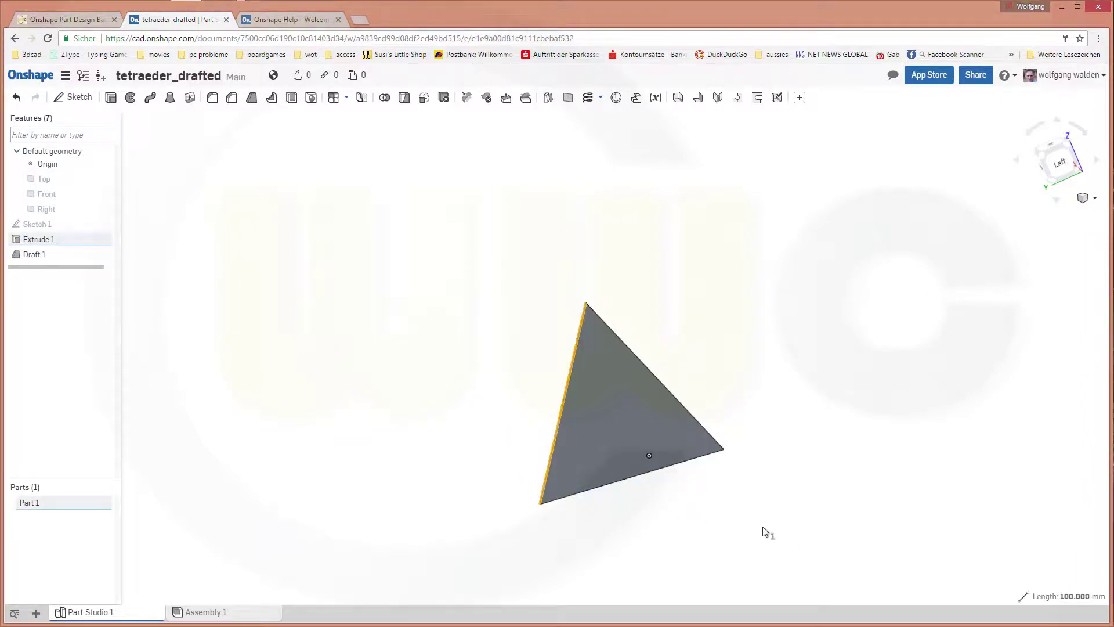
right_click_drag(760, 441, 741, 467)
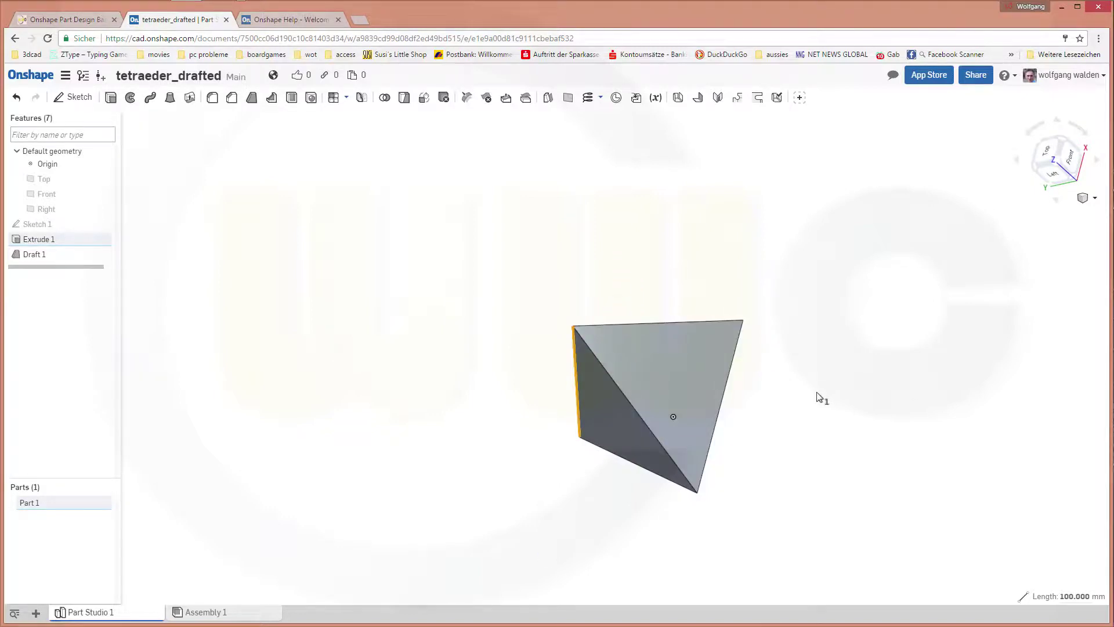
left_click(637, 323)
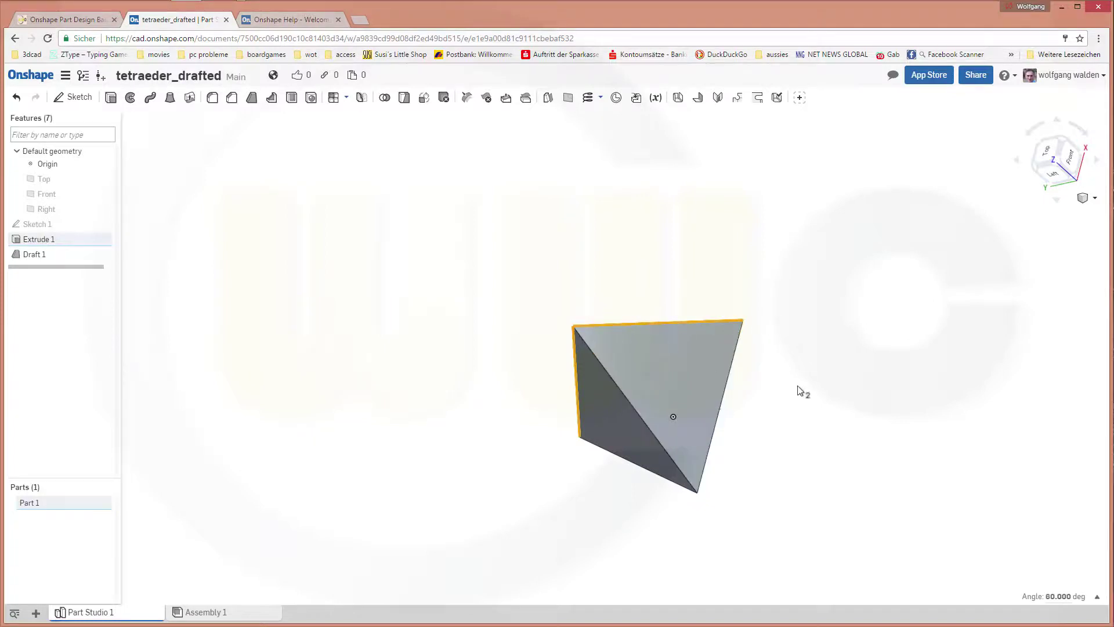
left_click(799, 390)
left_click(642, 325)
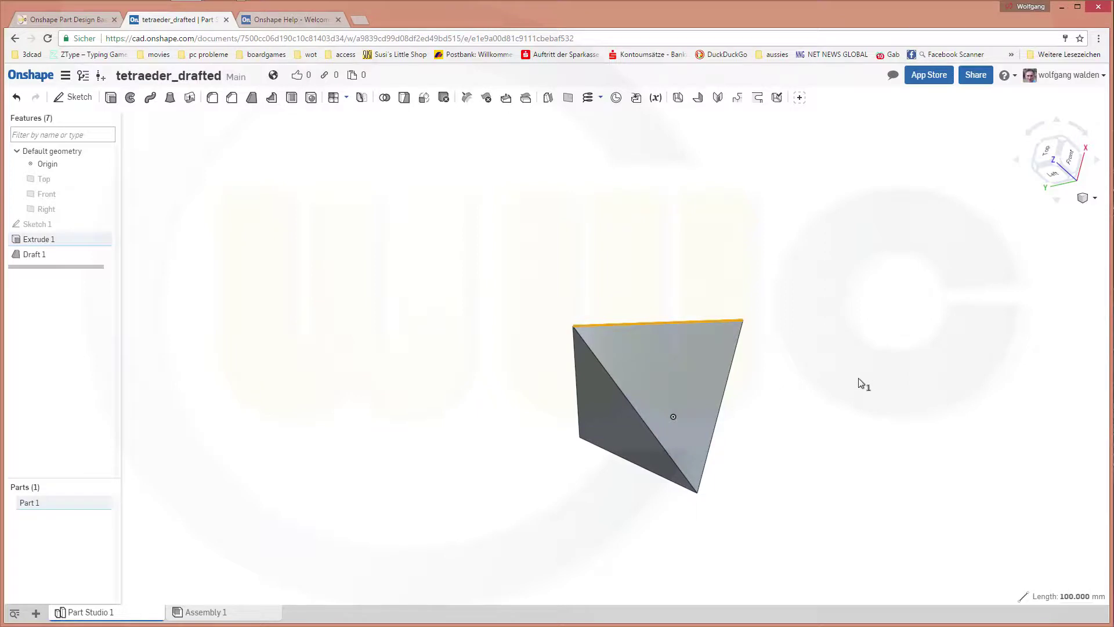
left_click(816, 371)
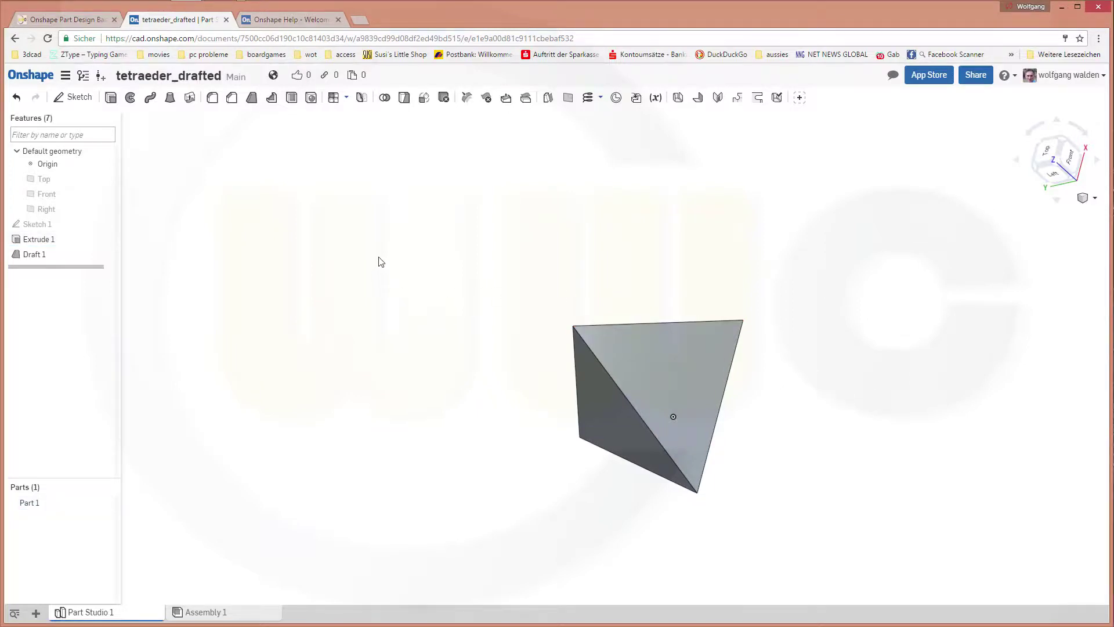